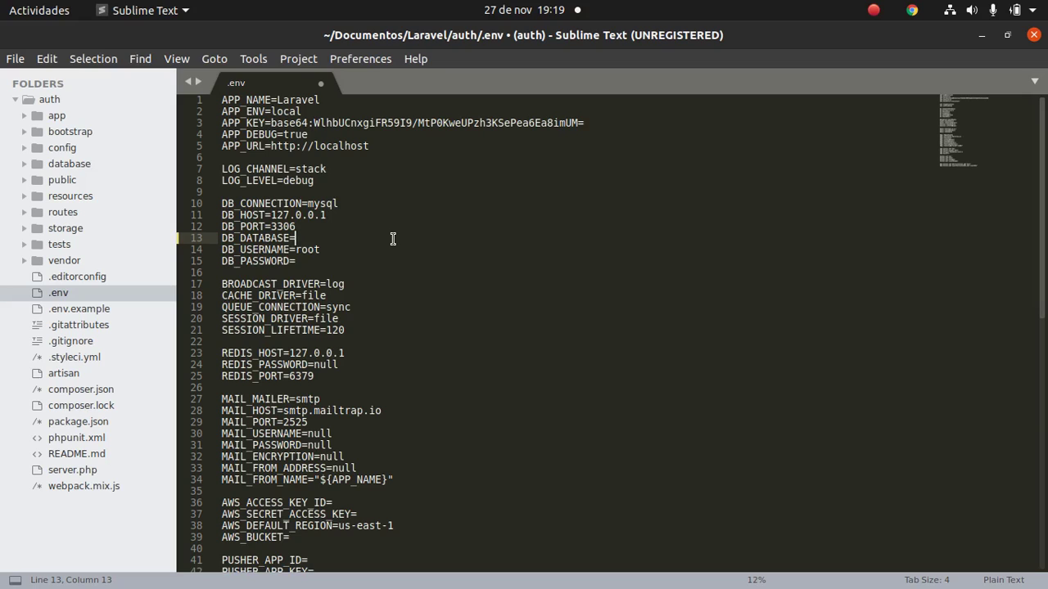
Set DB_DATABASE=authentication and DB_PASSWORD="" in .env and save the file.
type("entication")
key("Down")
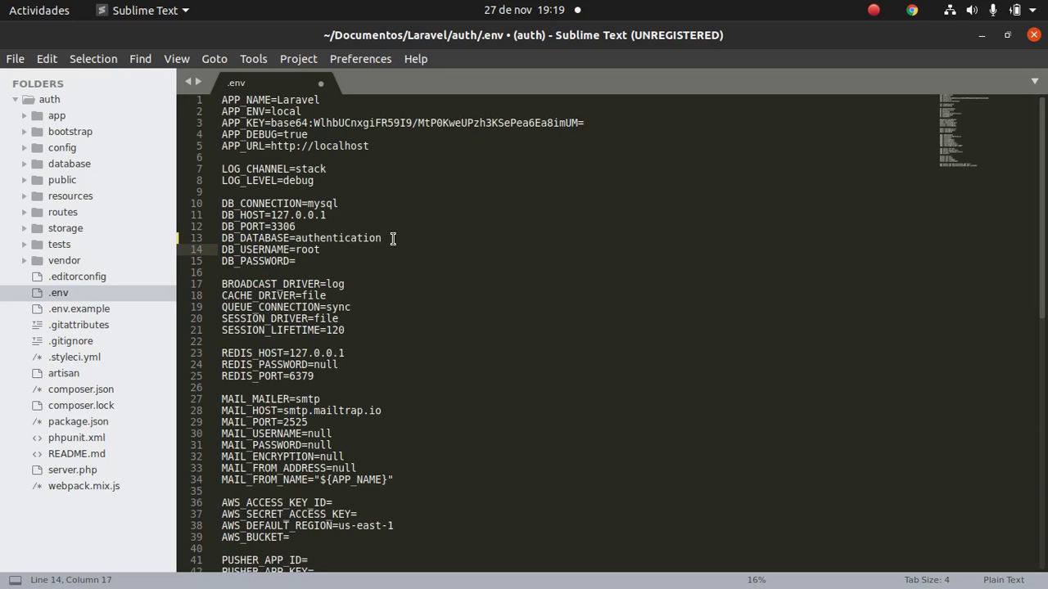
key("Down")
type("\"")
key("Right")
key("ctrl+s")
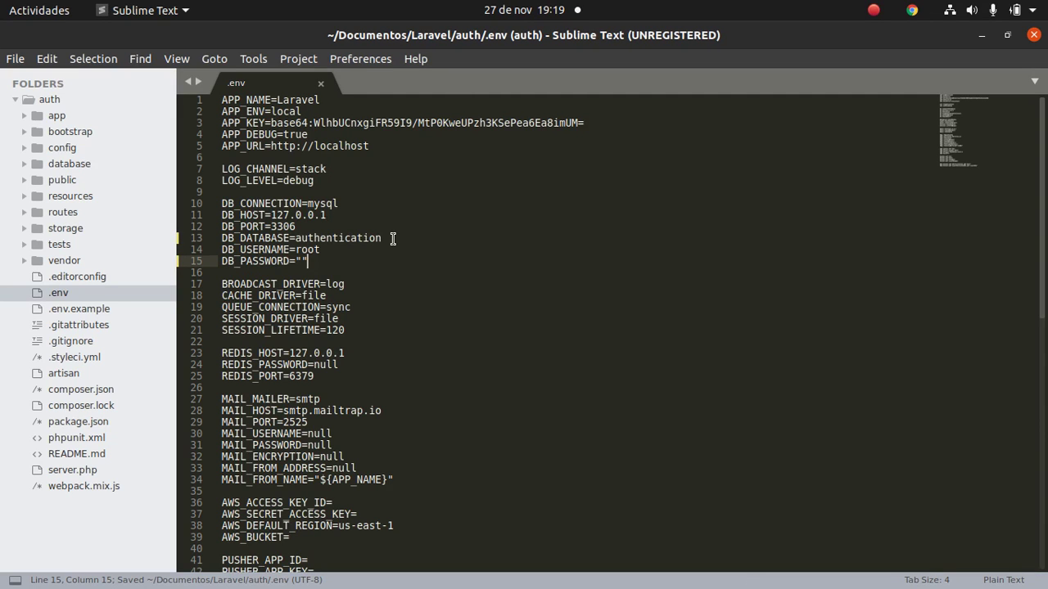
mouse_move(277, 586)
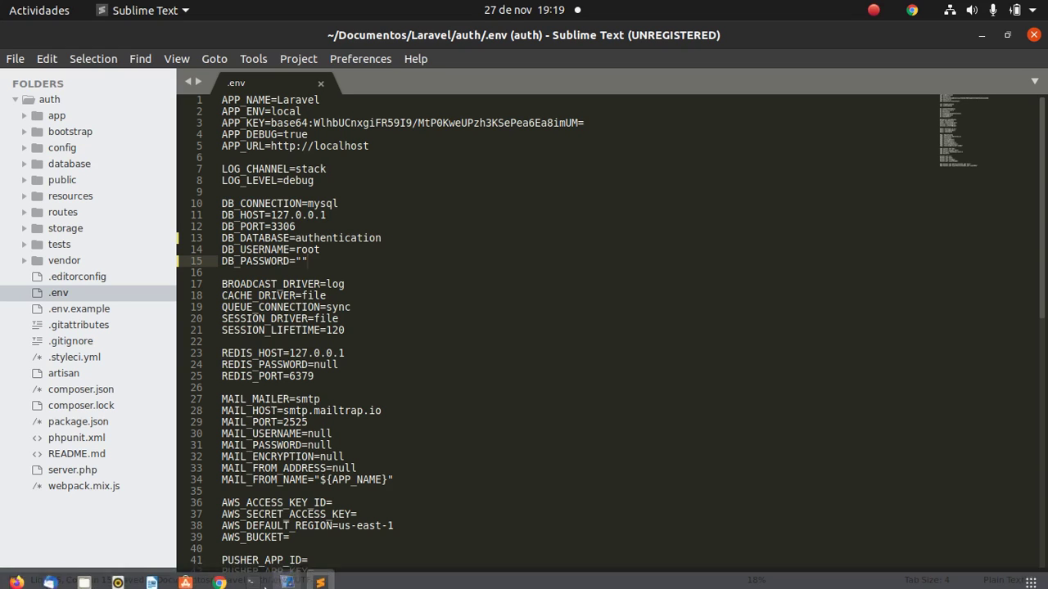
Load 127.0.0.1 in a new Chrome tab, dismiss the Translate offer, and follow the phpMyAdmin link.
left_click(218, 575)
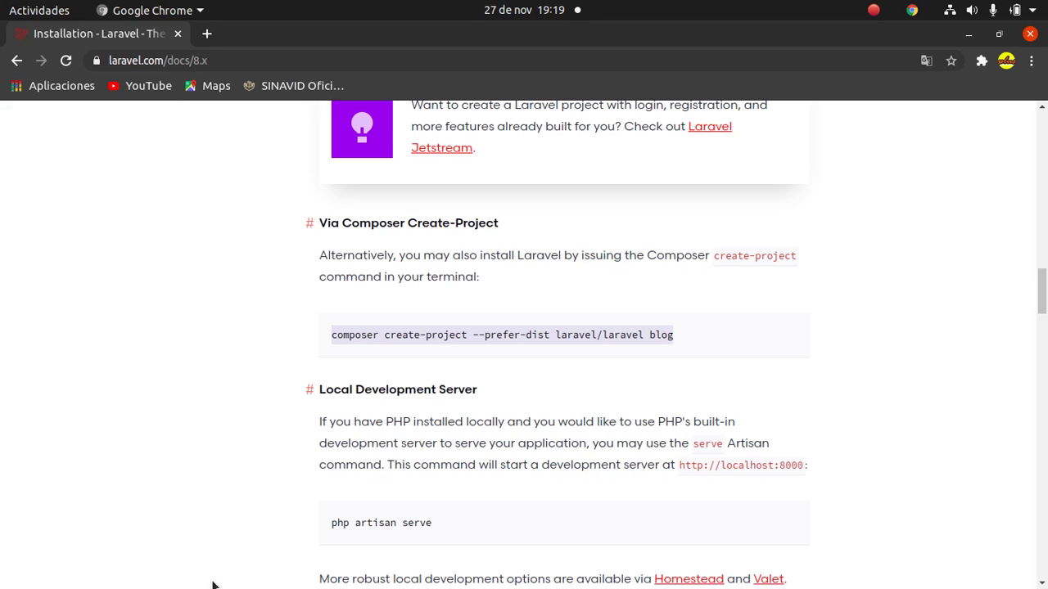
left_click(207, 34)
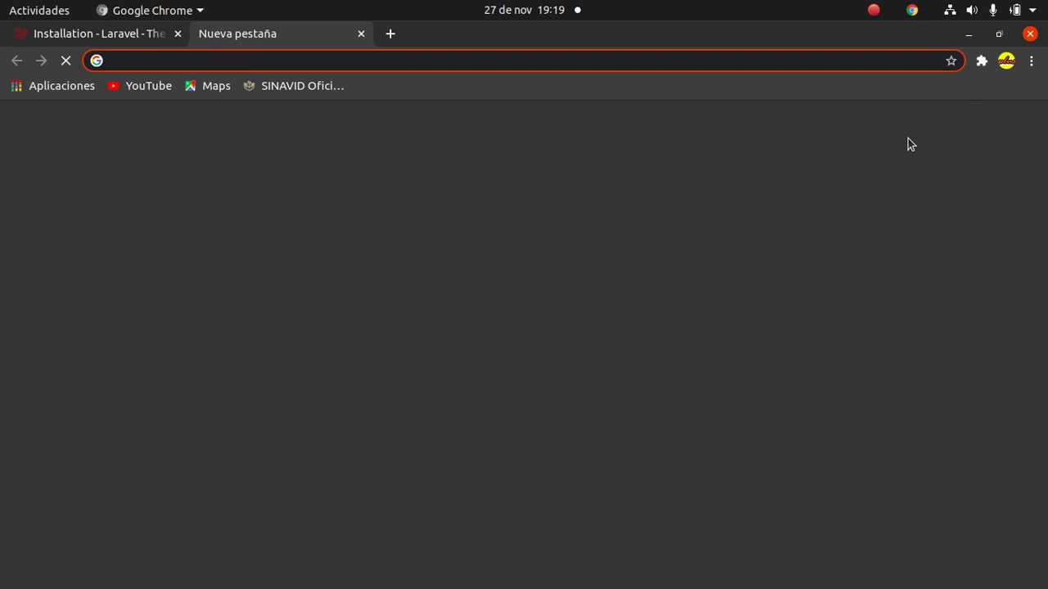
type("12")
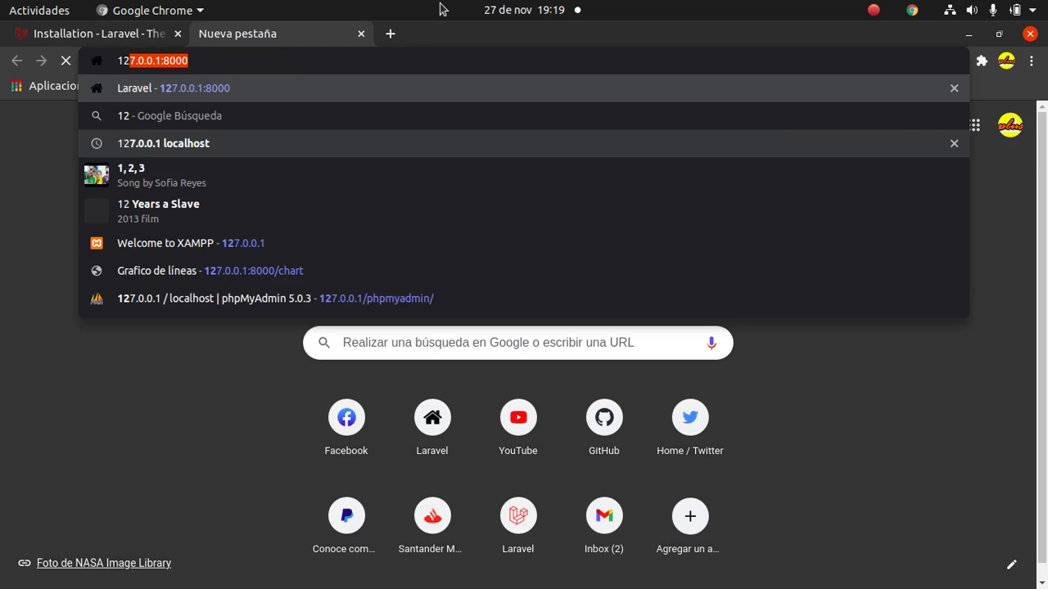
type("7.0.0.1")
key("Return")
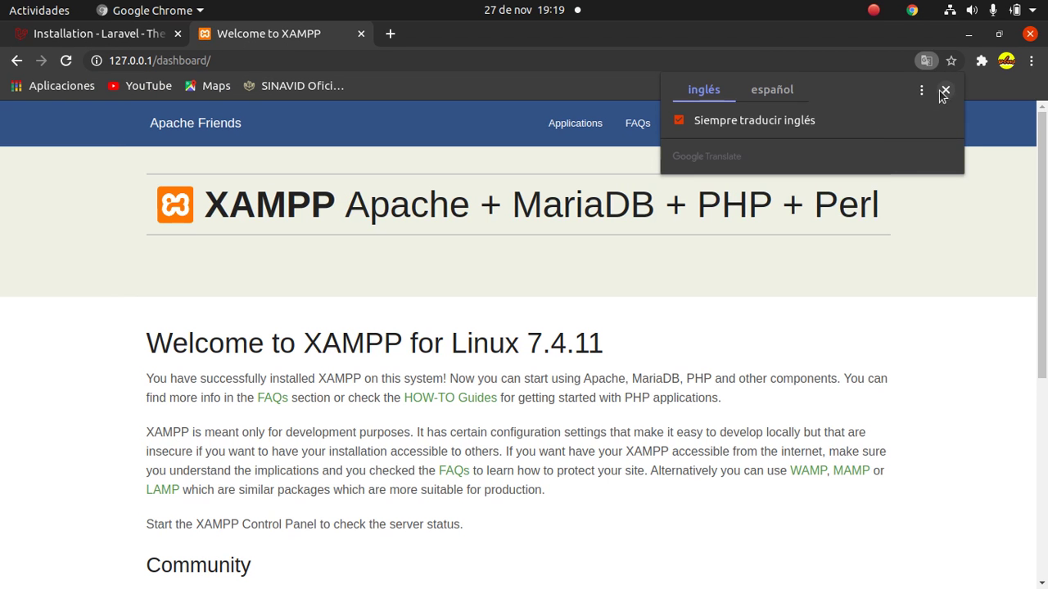
left_click(944, 92)
left_click(855, 121)
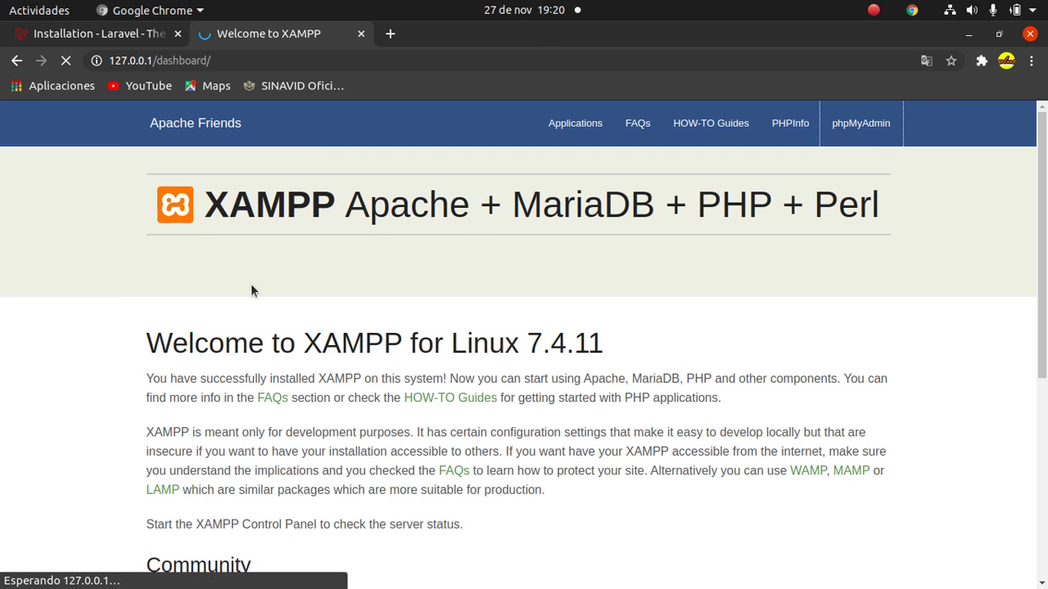
Copy 'authentication' from line 13 of .env and return to phpMyAdmin in Chrome.
key("alt+Tab")
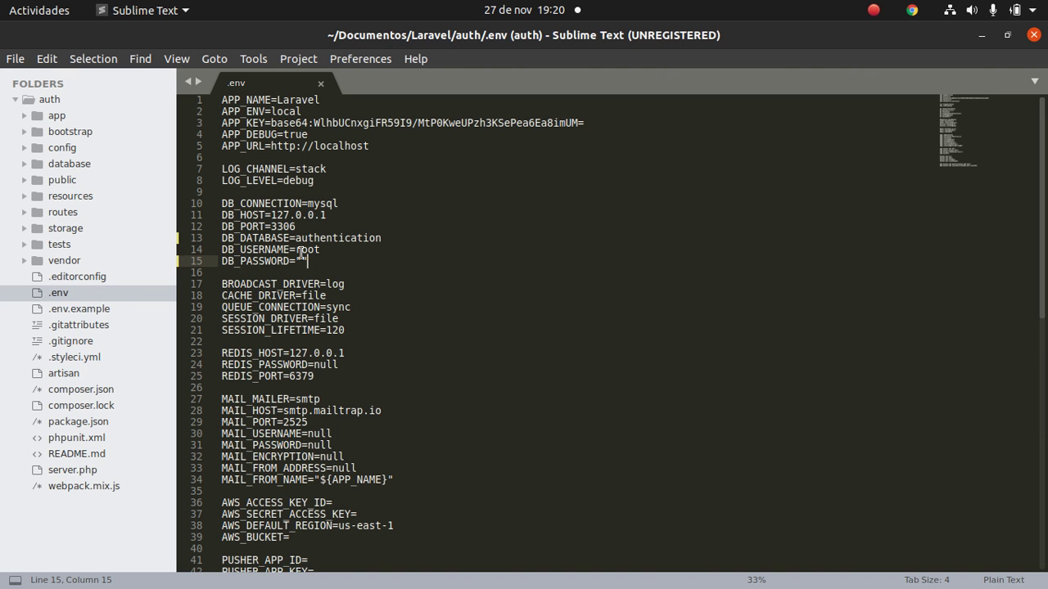
left_click_drag(299, 245, 385, 238)
key("ctrl+c")
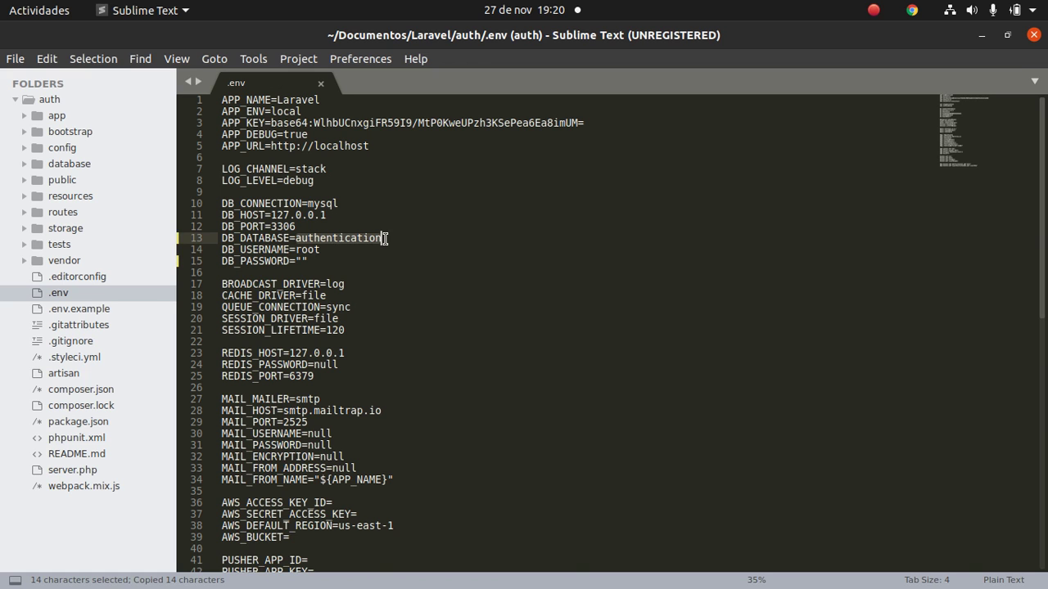
key("alt+Tab")
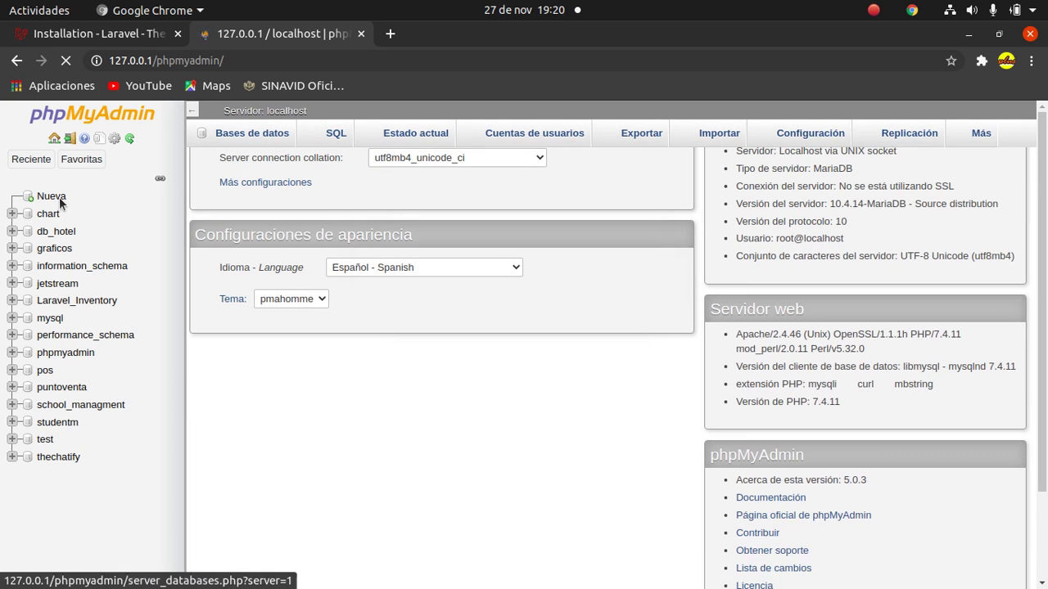
Create a database named 'authentication' with the default collation.
left_click(60, 199)
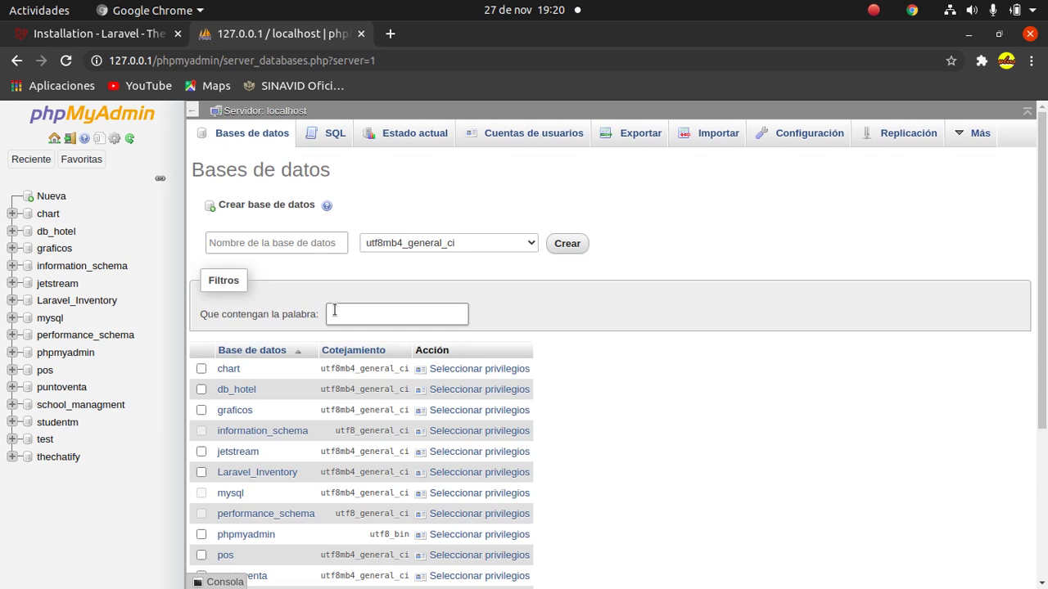
left_click(296, 253)
type("authentication")
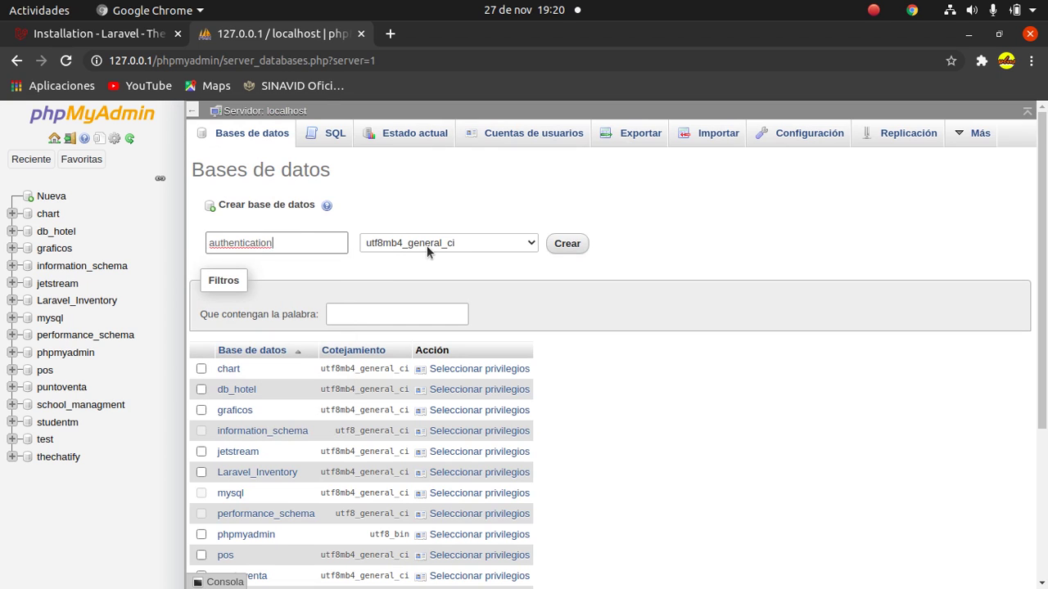
left_click(426, 245)
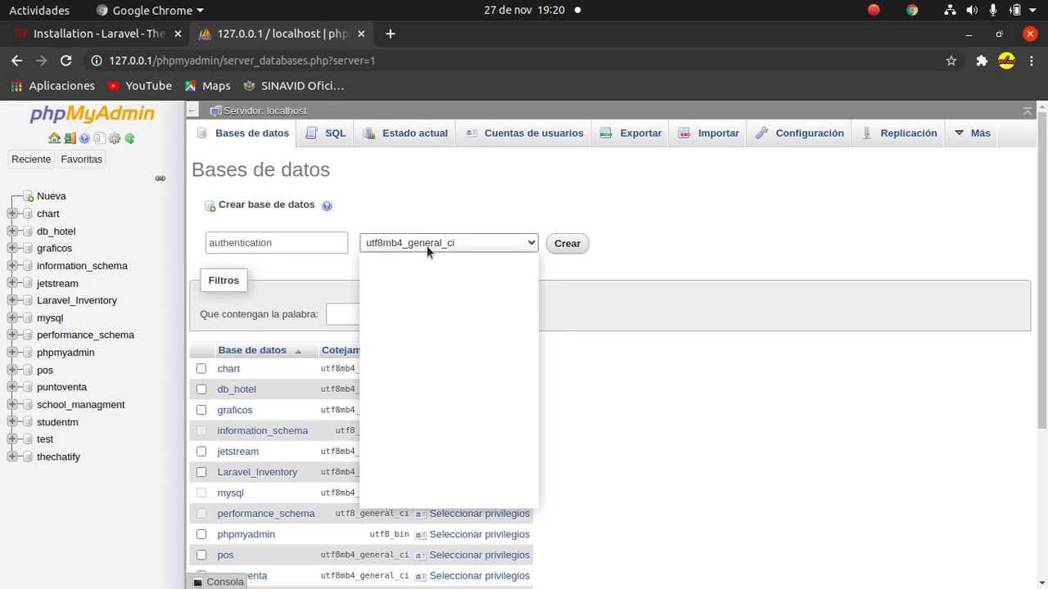
key("Home")
left_click(425, 258)
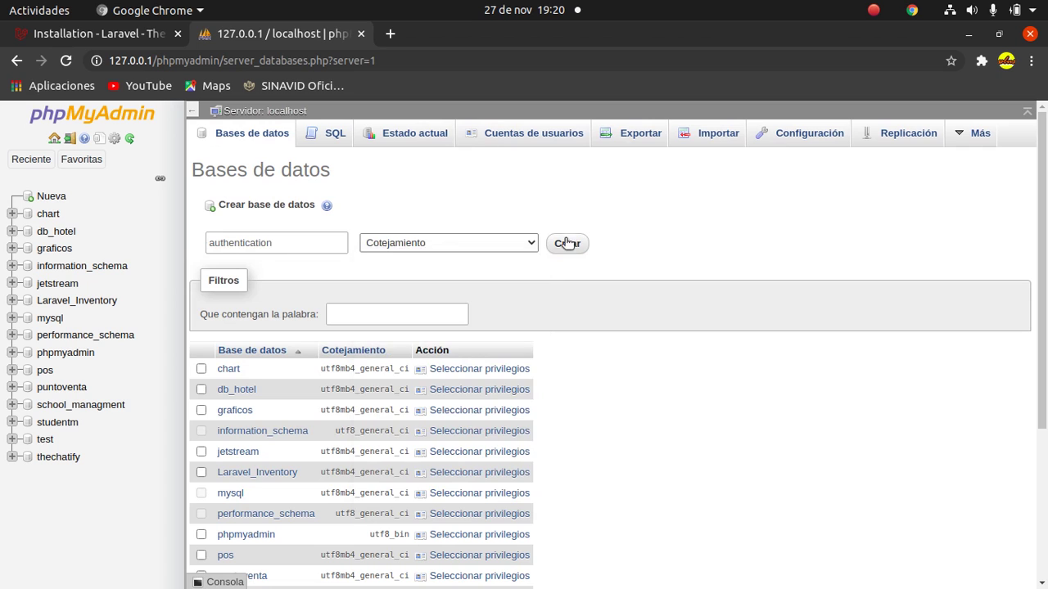
left_click(567, 244)
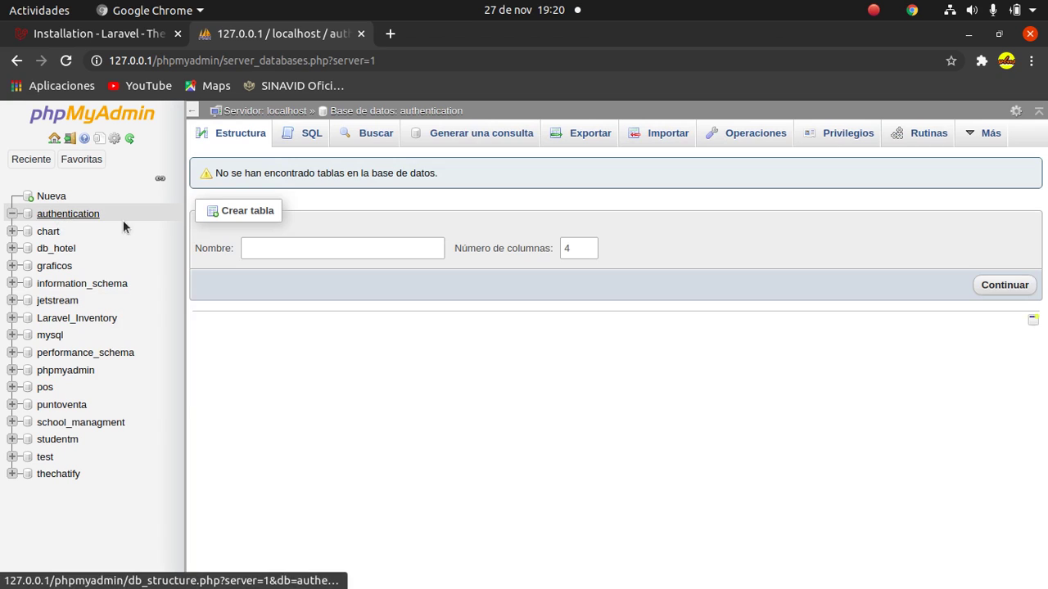
left_click(339, 248)
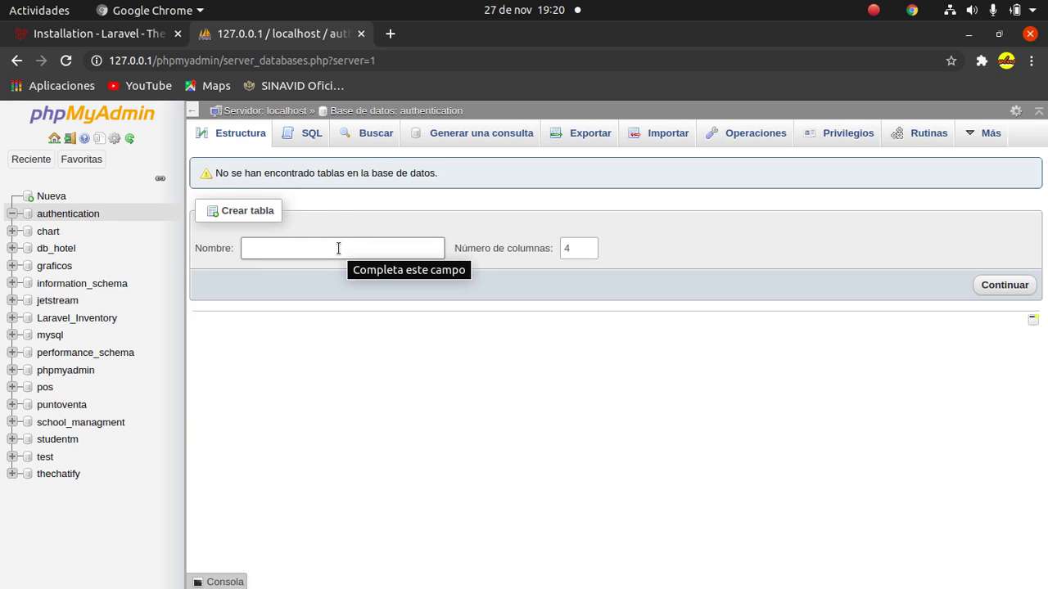
Bring the terminal forward, clear it, and widen its window.
mouse_move(319, 585)
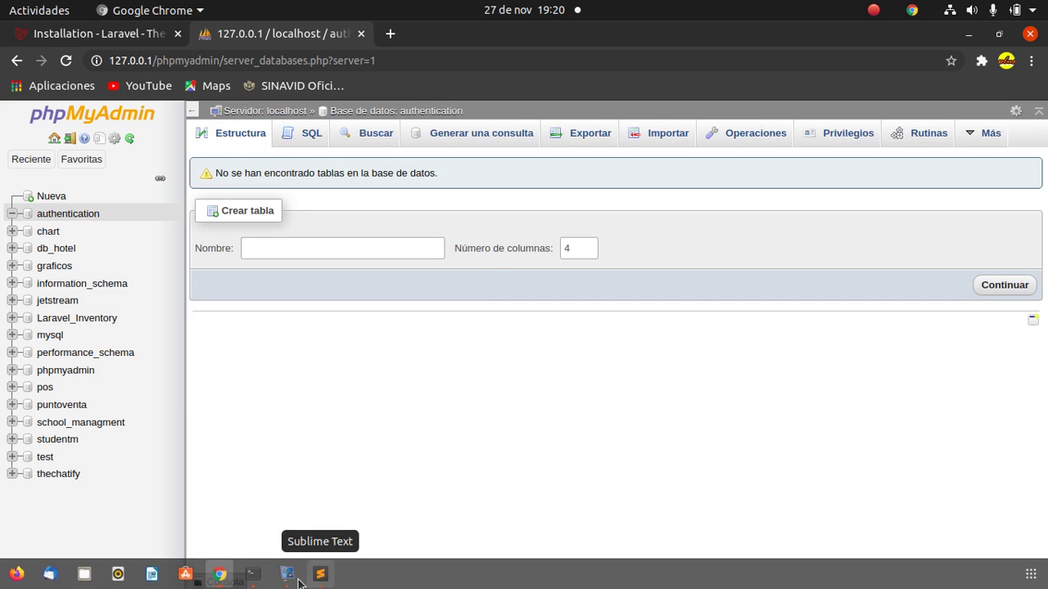
left_click(253, 583)
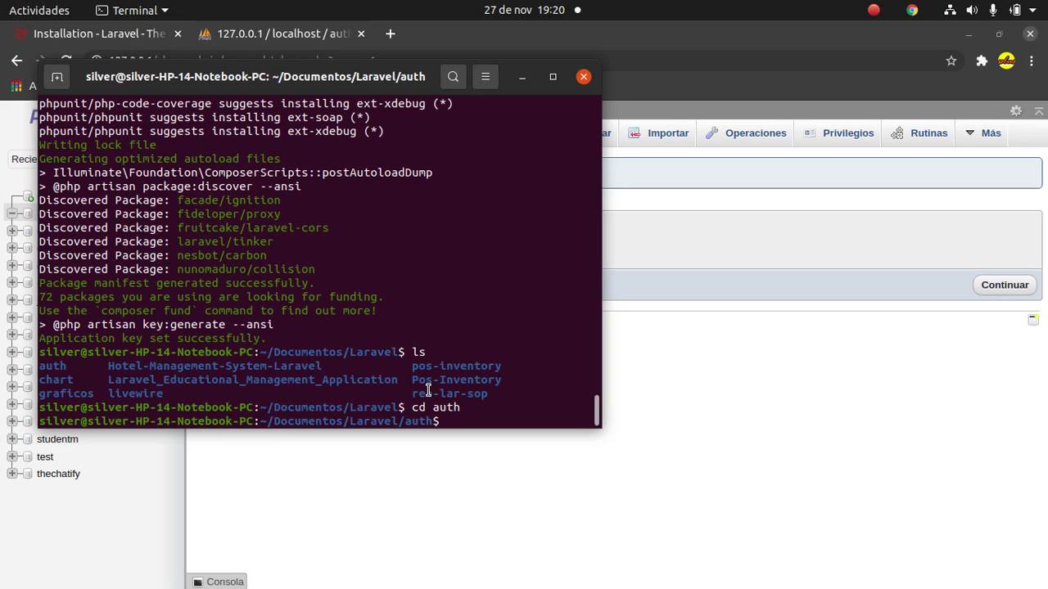
type("clear")
key("Return")
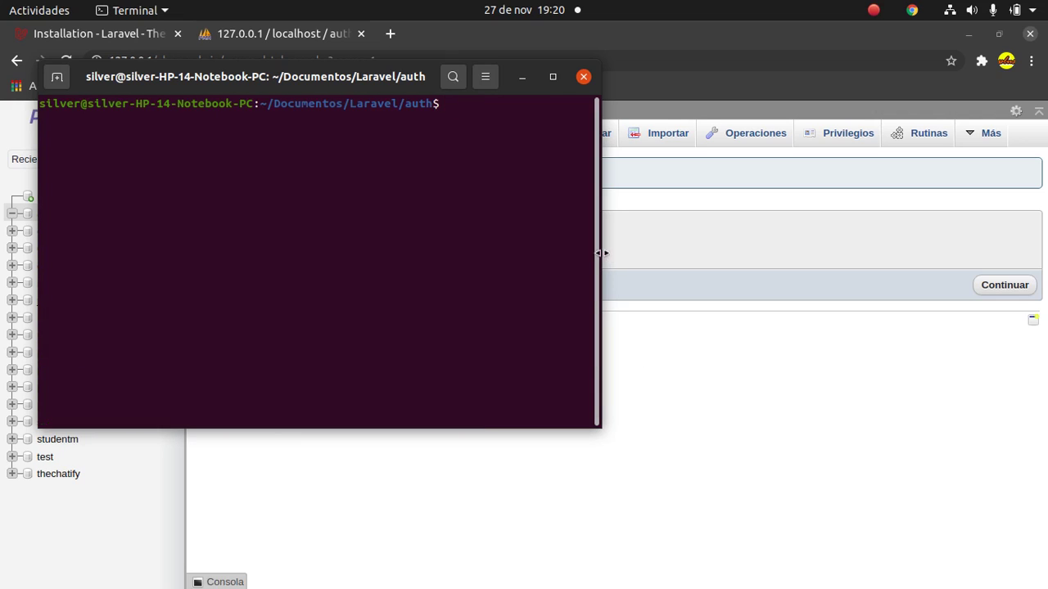
left_click_drag(603, 252, 931, 209)
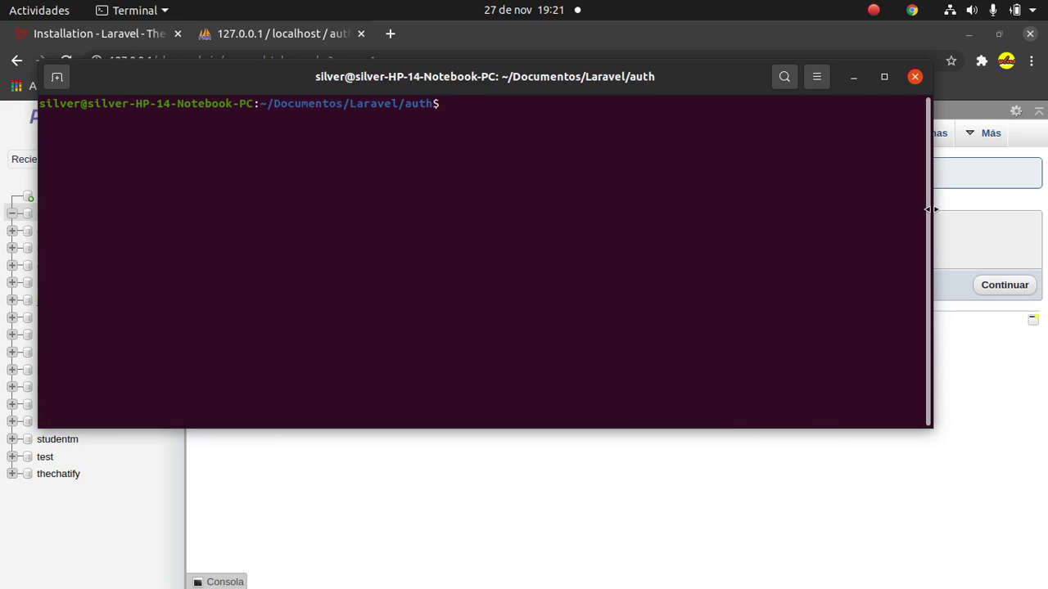
Run composer require laravel/jetstream in the auth project.
type("composer requiere")
key("BackSpace")
key("BackSpace")
key("BackSpace")
type("re lar")
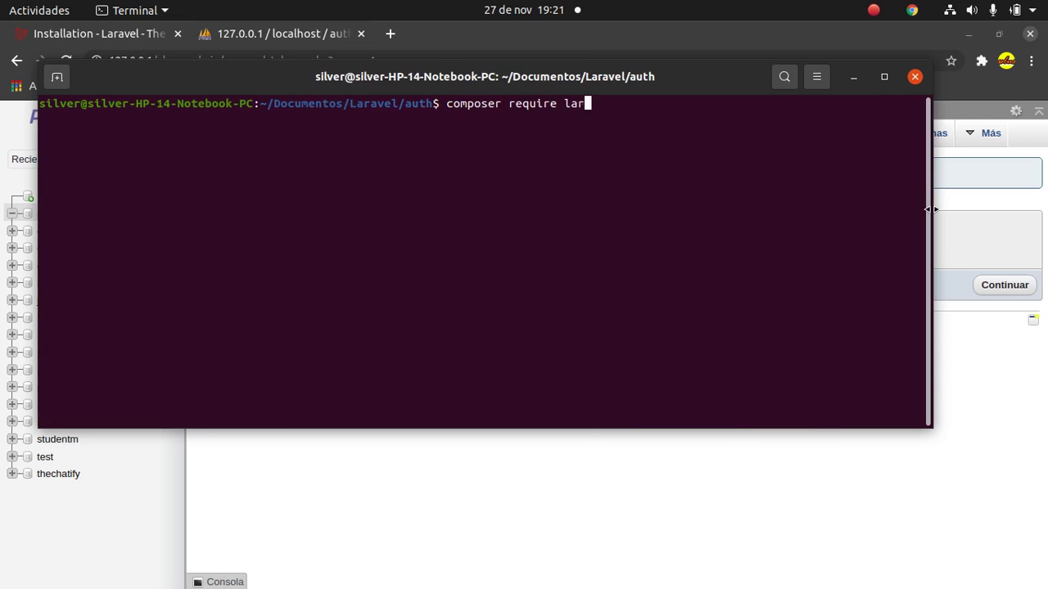
type("avel/jetstream")
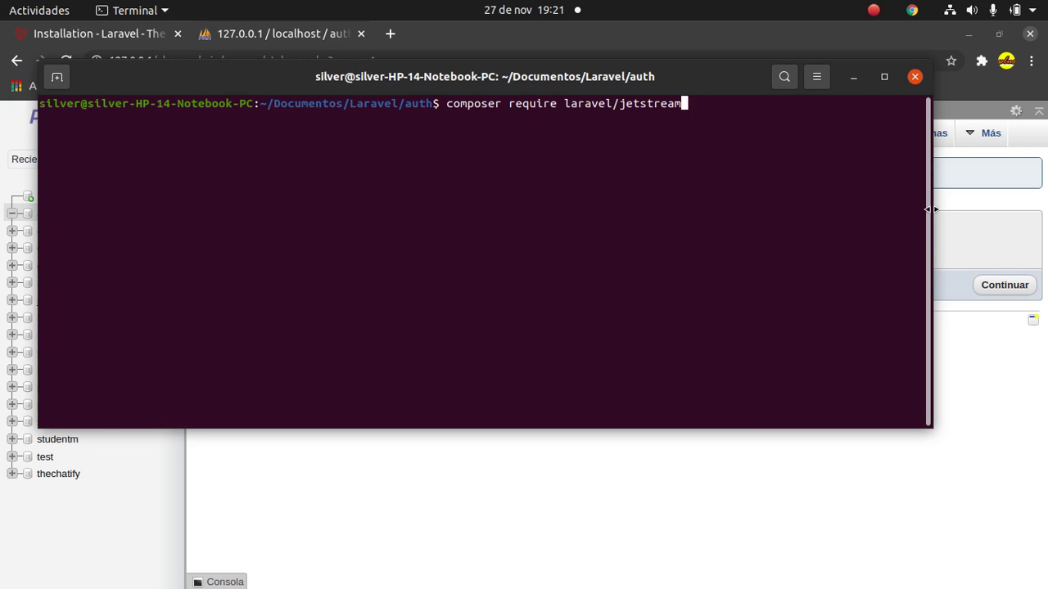
key("Return")
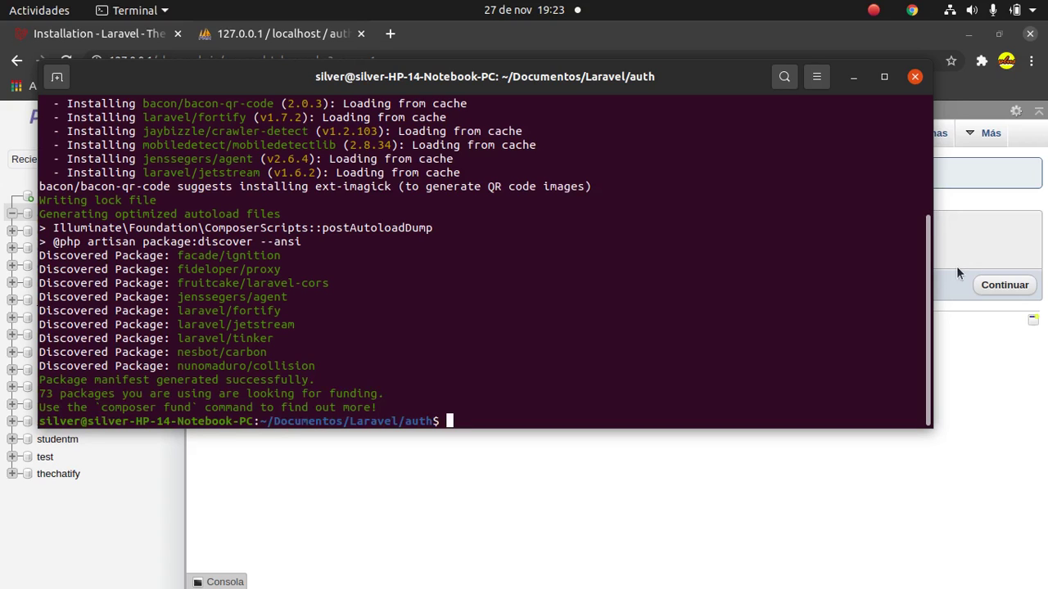
Run php artisan jetstream:install livewire in the auth project.
type("php artisan")
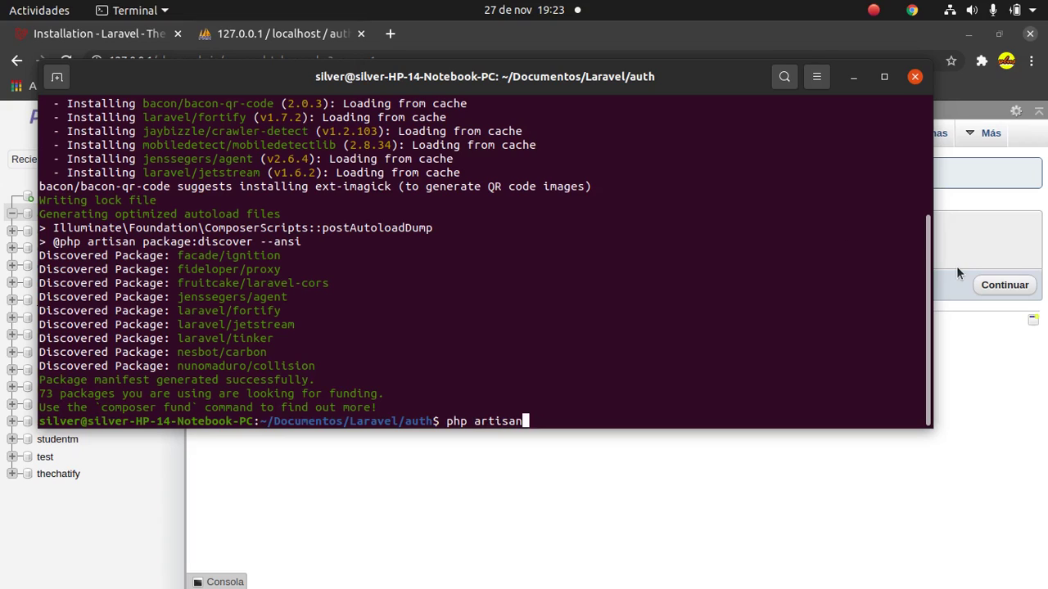
type(" jetstream:install livewire")
key("Return")
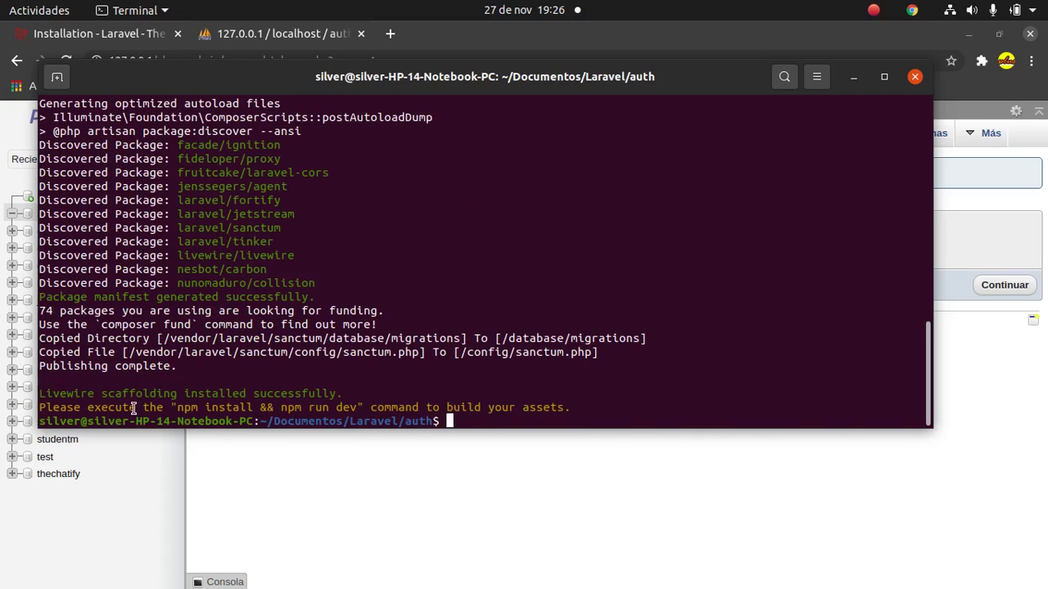
Launch npm install && npm run dev and open a second terminal tab at the auth folder.
type("npm install &&")
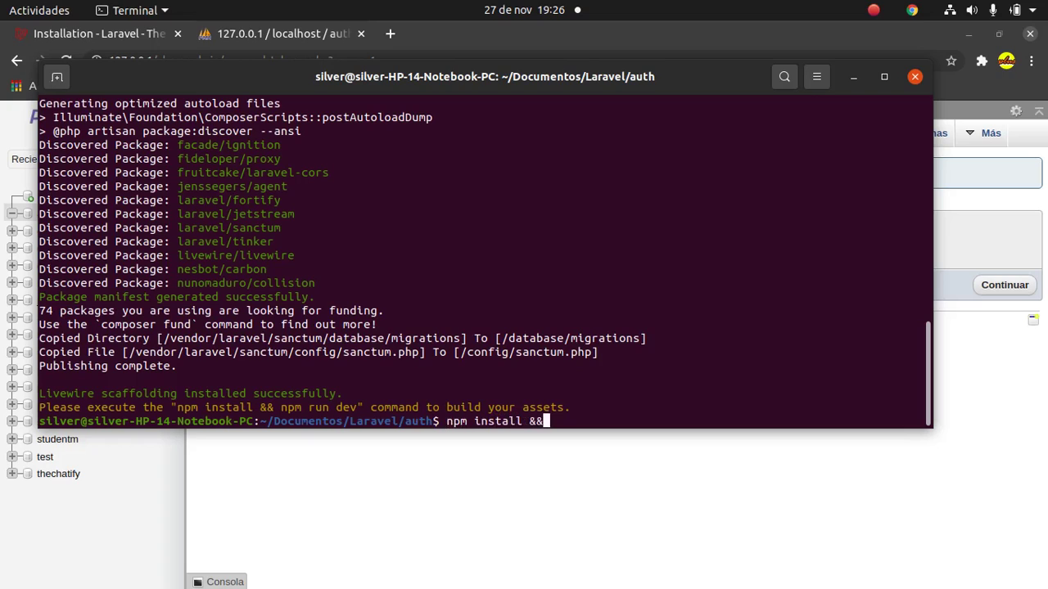
type(" npm run dev")
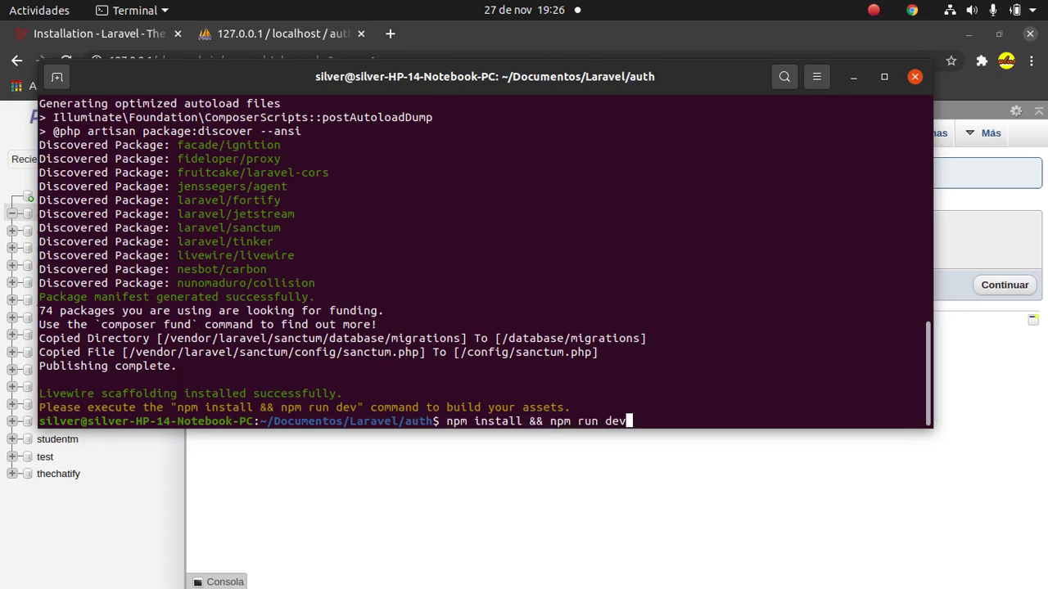
key("Return")
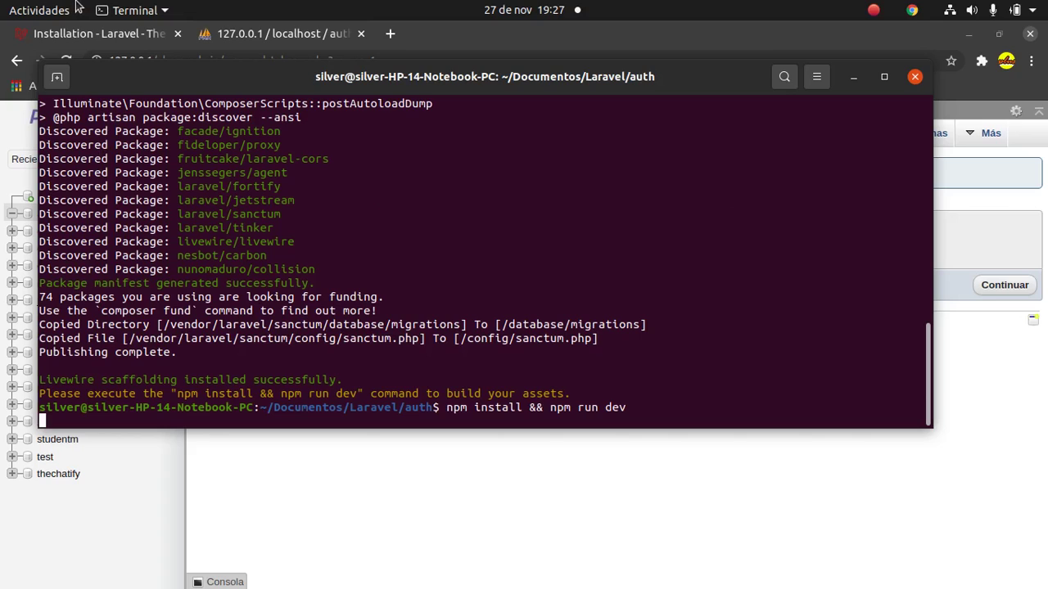
left_click(57, 78)
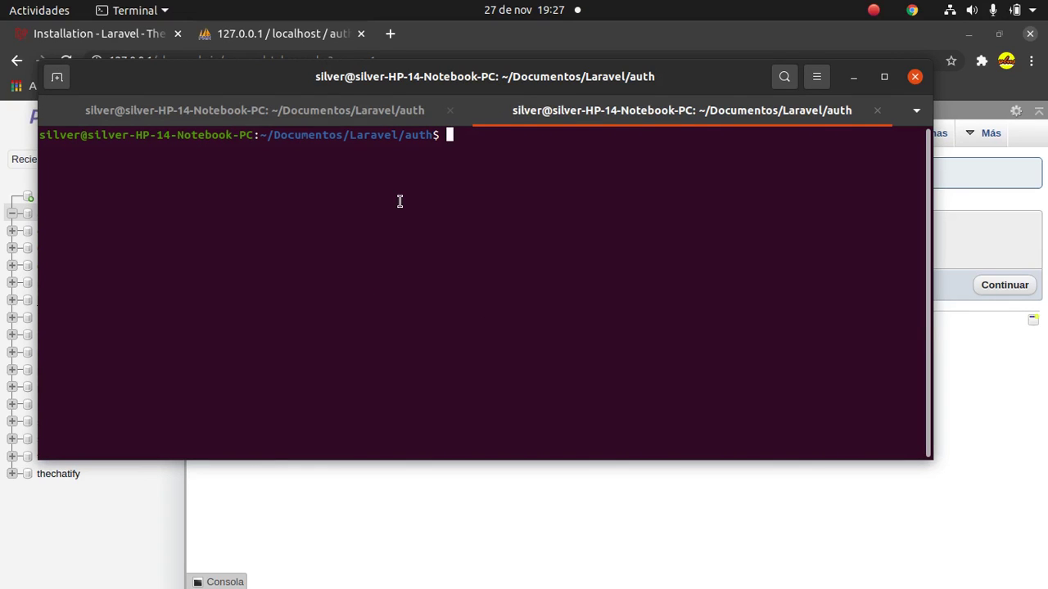
Close the .env tab in Sublime and browse the app/Actions Fortify and Jetstream folders.
mouse_move(349, 588)
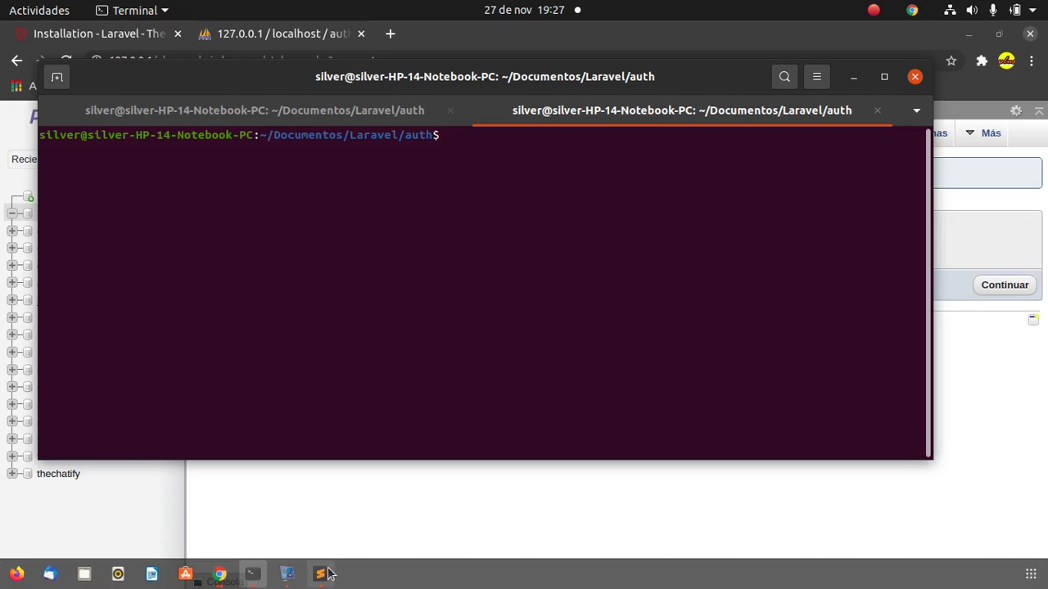
left_click(321, 574)
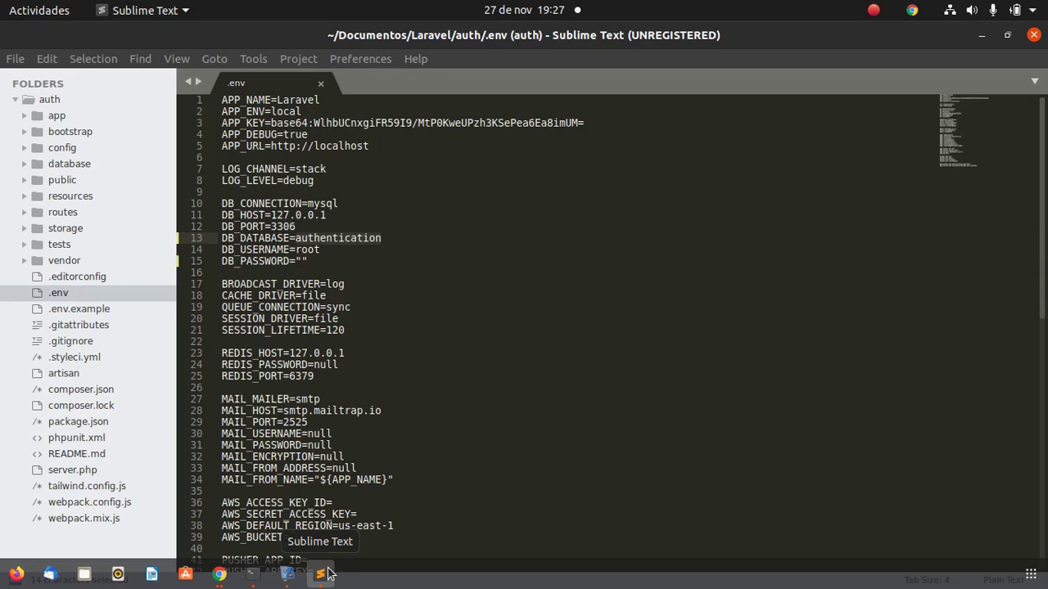
left_click(320, 83)
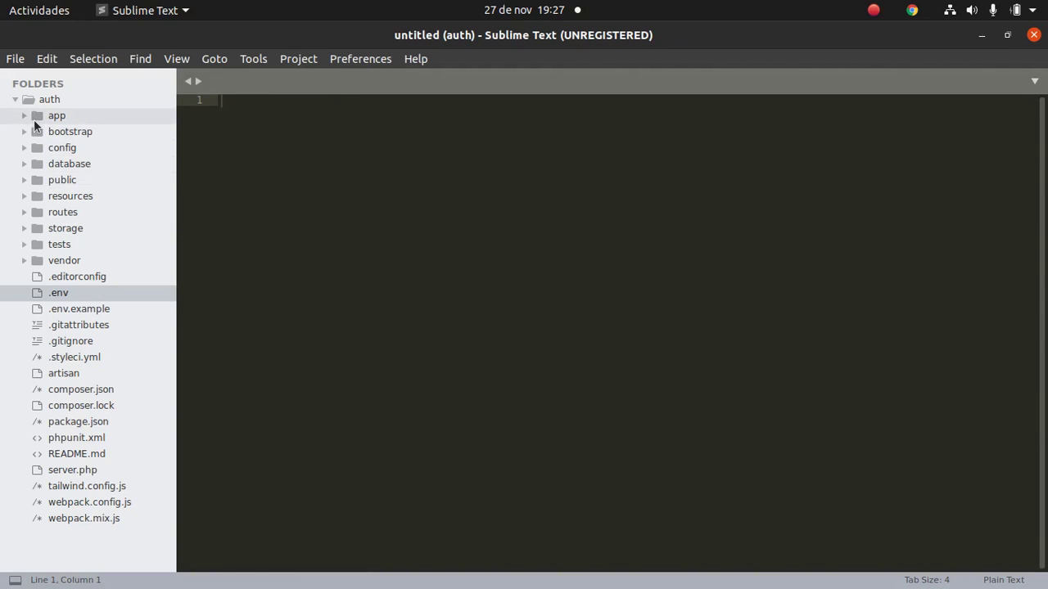
left_click(86, 112)
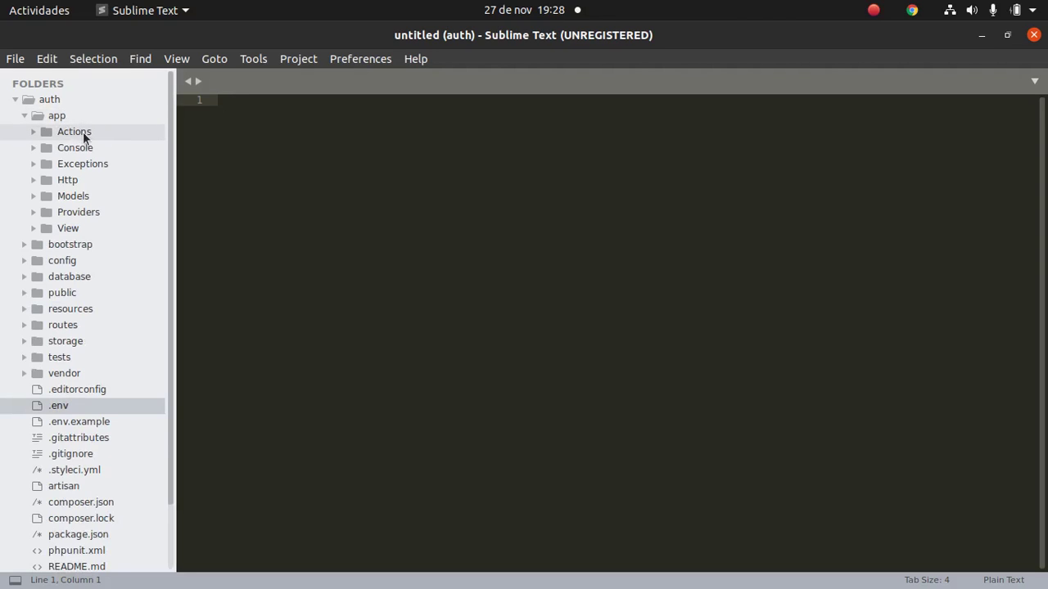
left_click(81, 133)
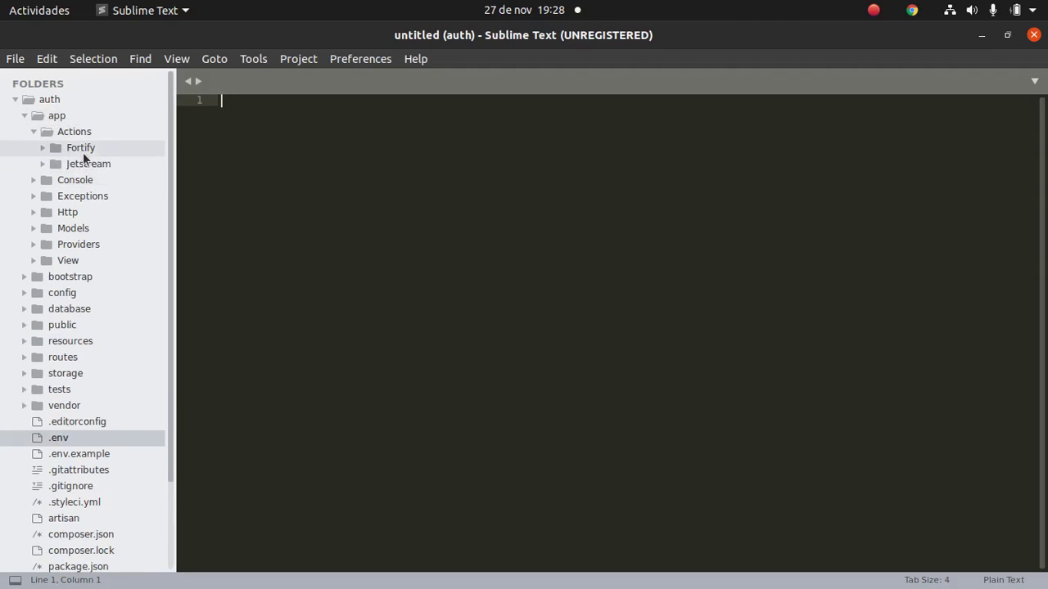
left_click(82, 151)
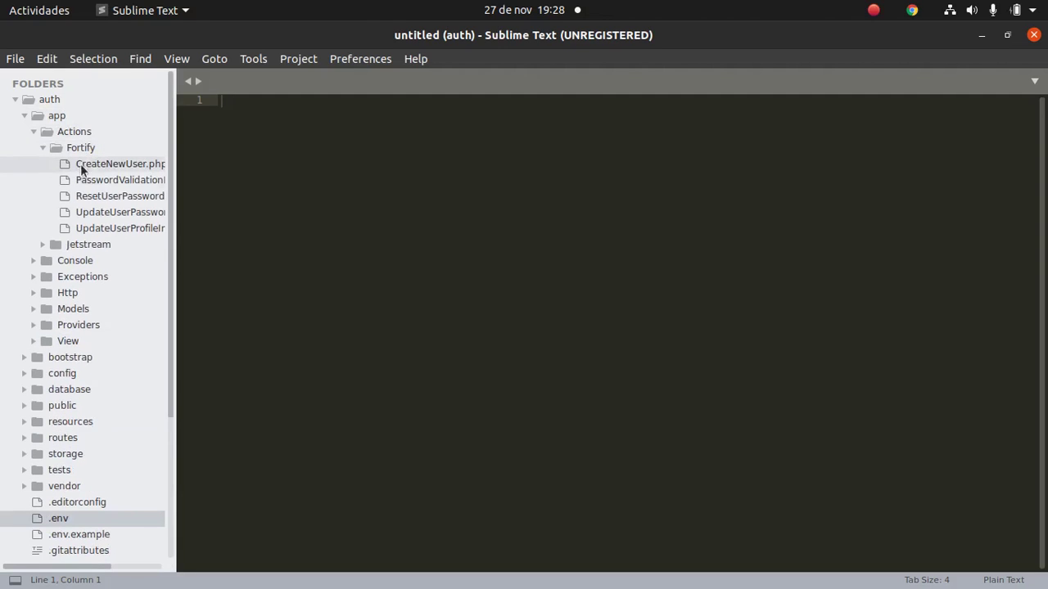
left_click(82, 247)
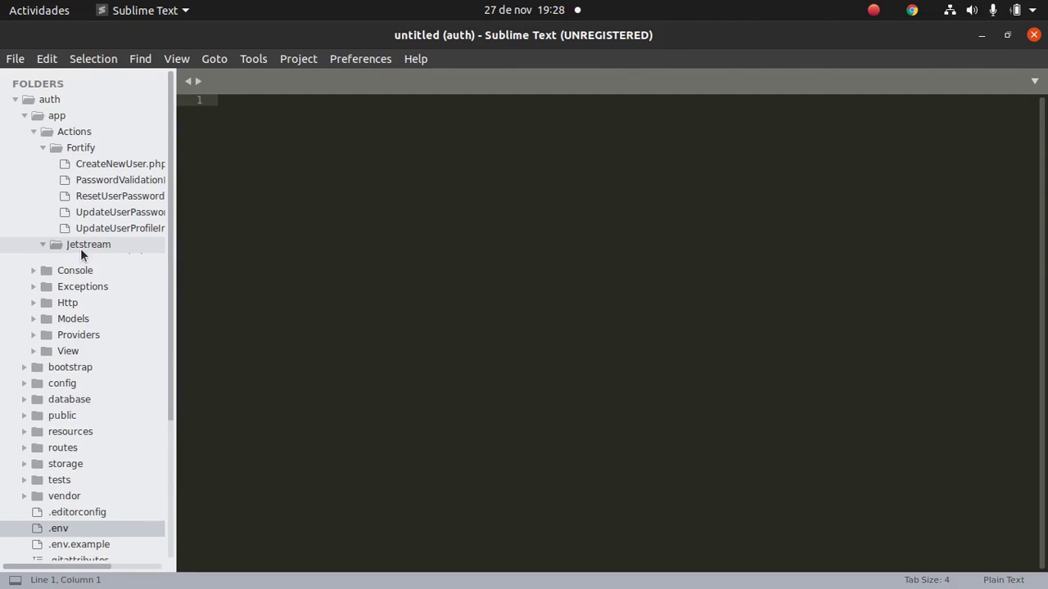
left_click(40, 145)
left_click(35, 133)
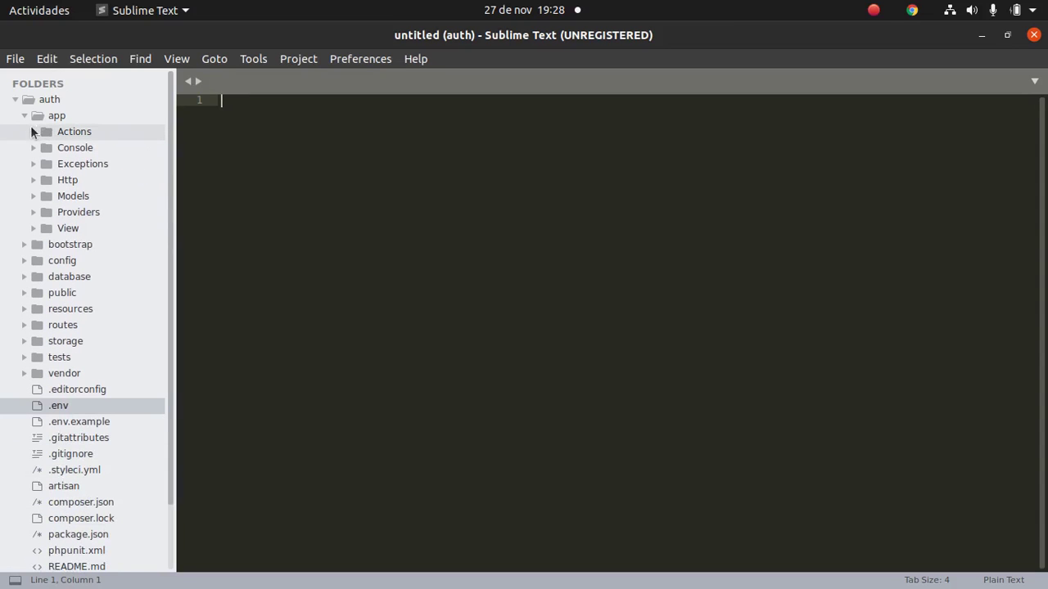
left_click(25, 116)
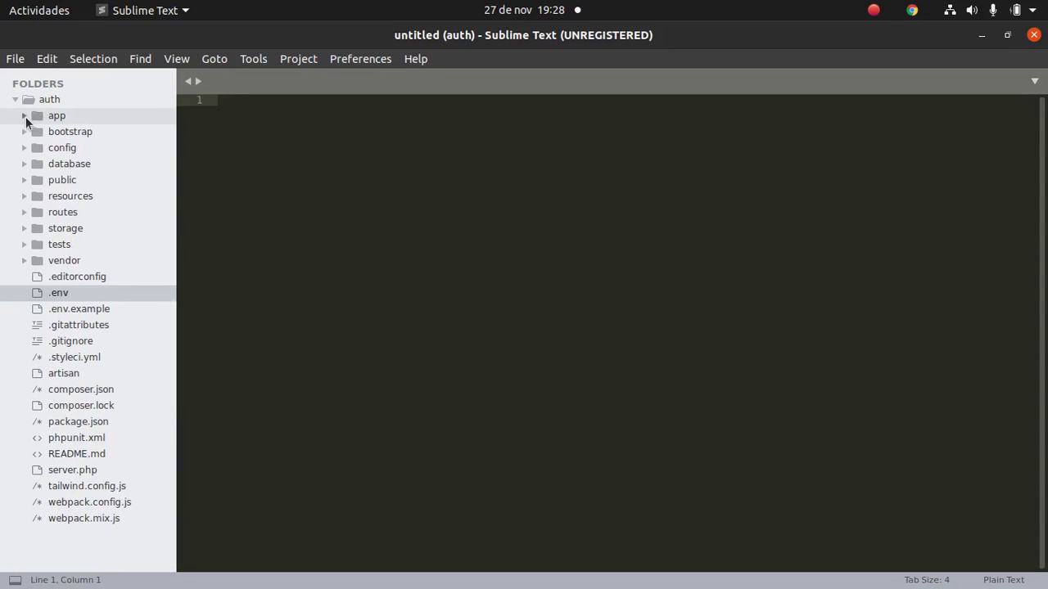
Open resources/views/auth/login.blade.php from the sidebar.
left_click(37, 197)
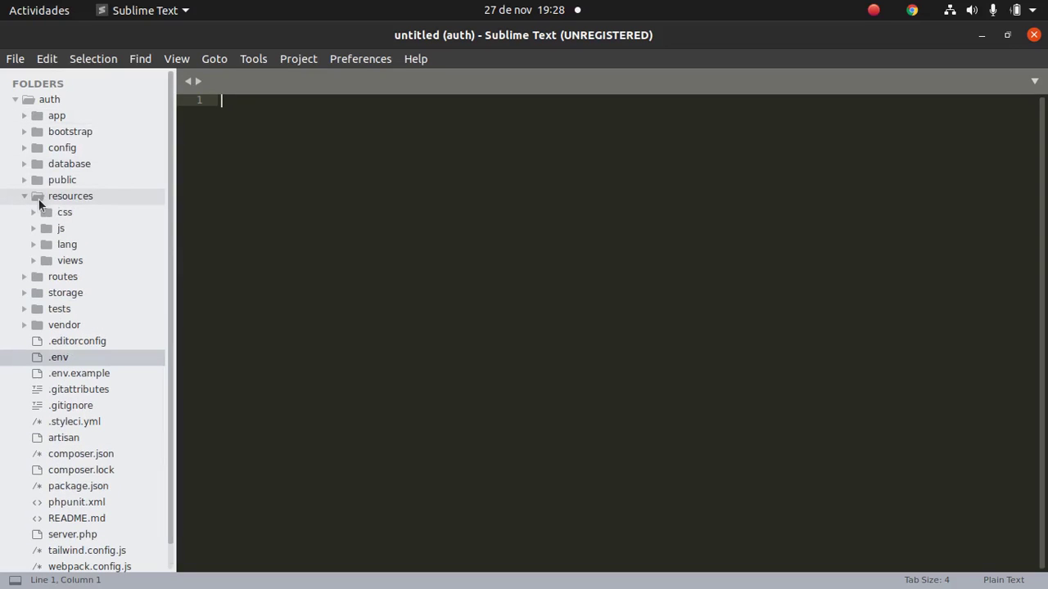
left_click(55, 261)
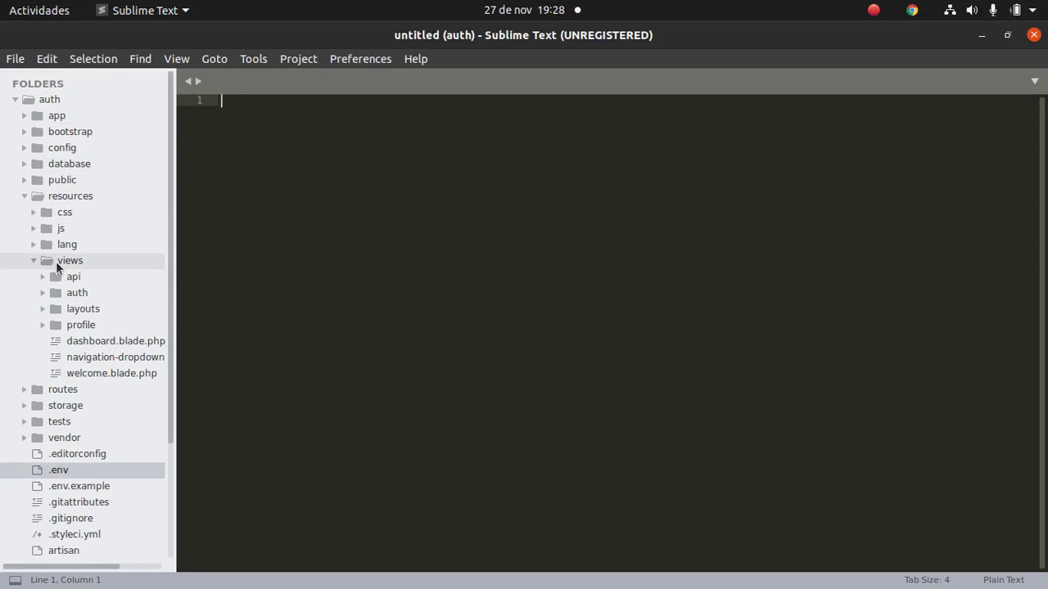
left_click(89, 294)
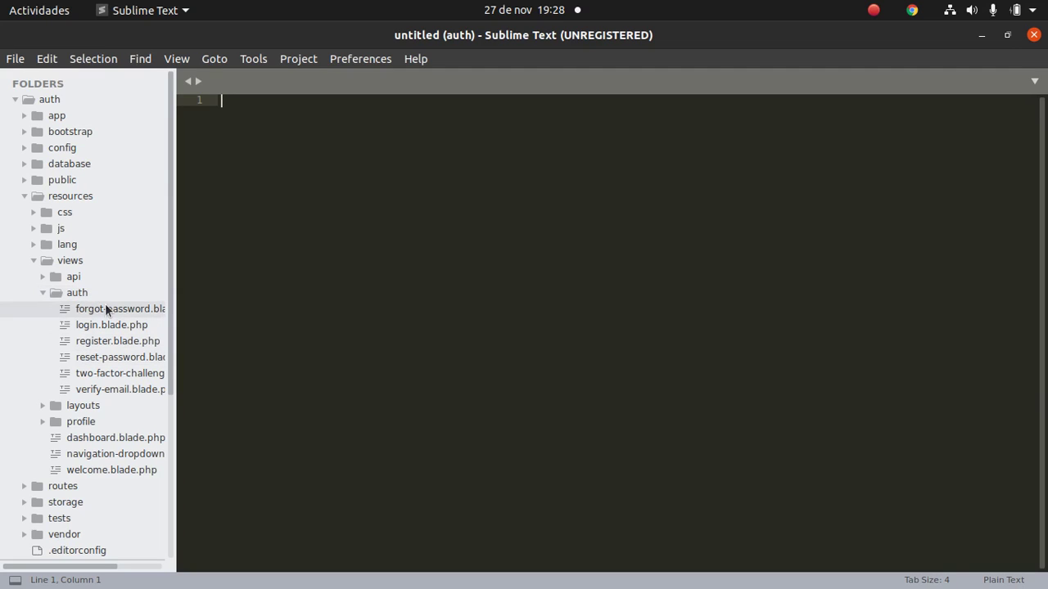
left_click(102, 327)
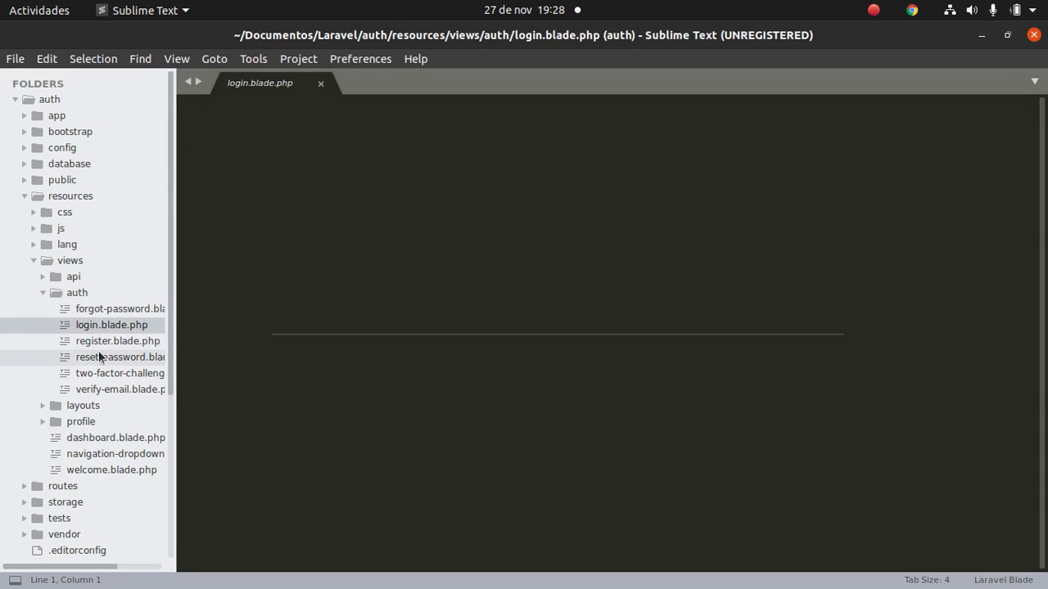
Open two-factor-challenge.blade.php and collapse the auth, views and resources folders.
left_click(102, 376)
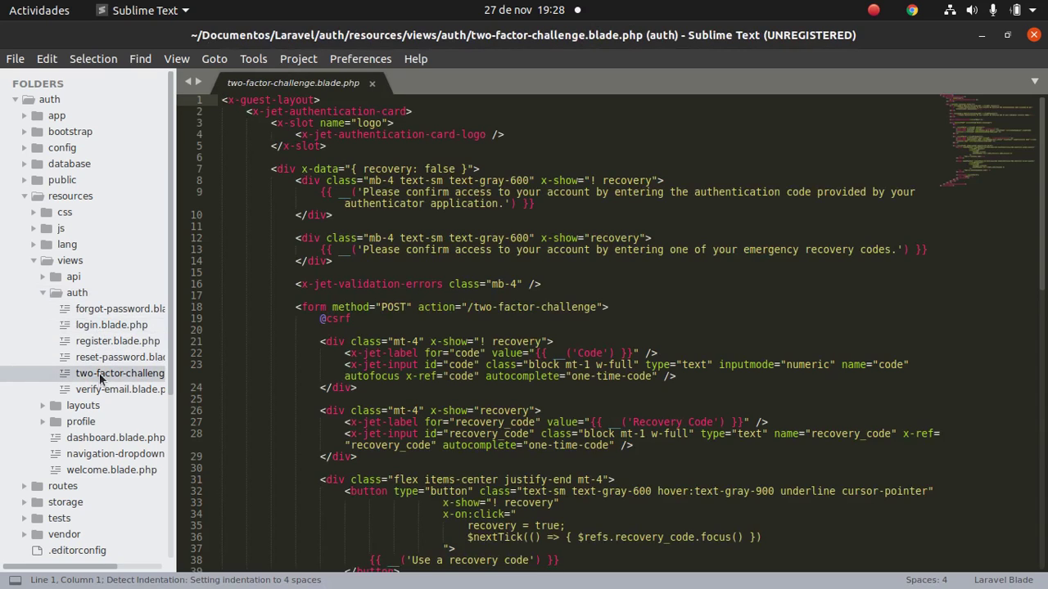
left_click(43, 292)
left_click(32, 262)
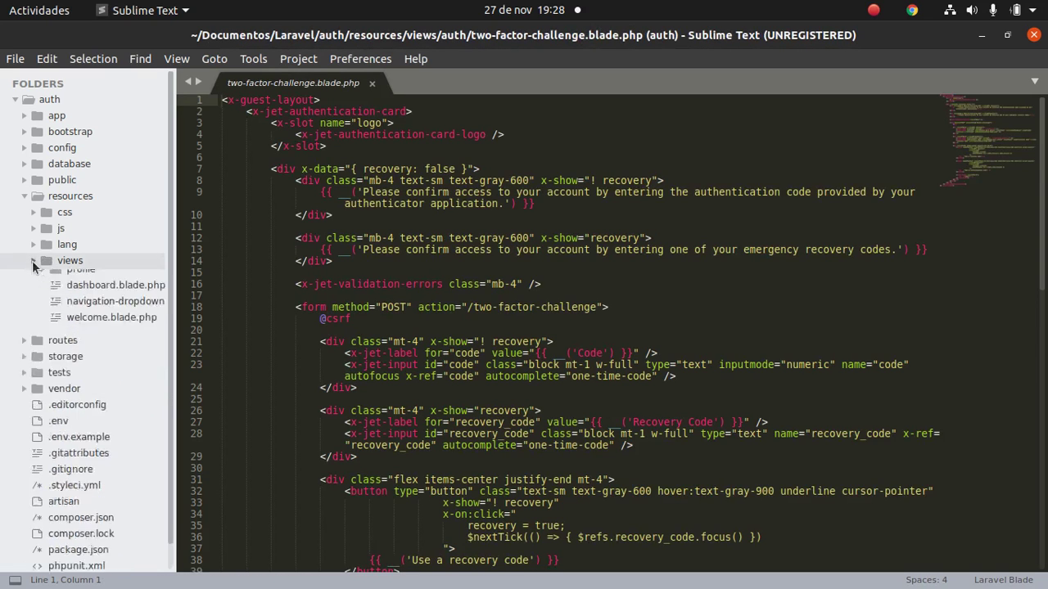
left_click(26, 196)
Open the create_users_table migration, check its name and email columns, and collapse the database folder.
left_click(28, 166)
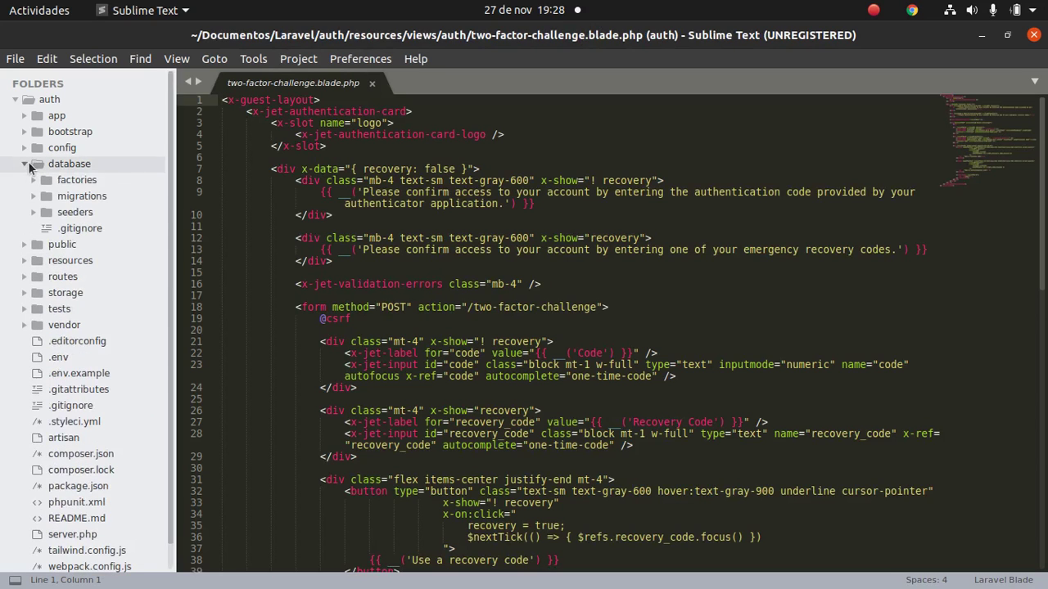
left_click(102, 197)
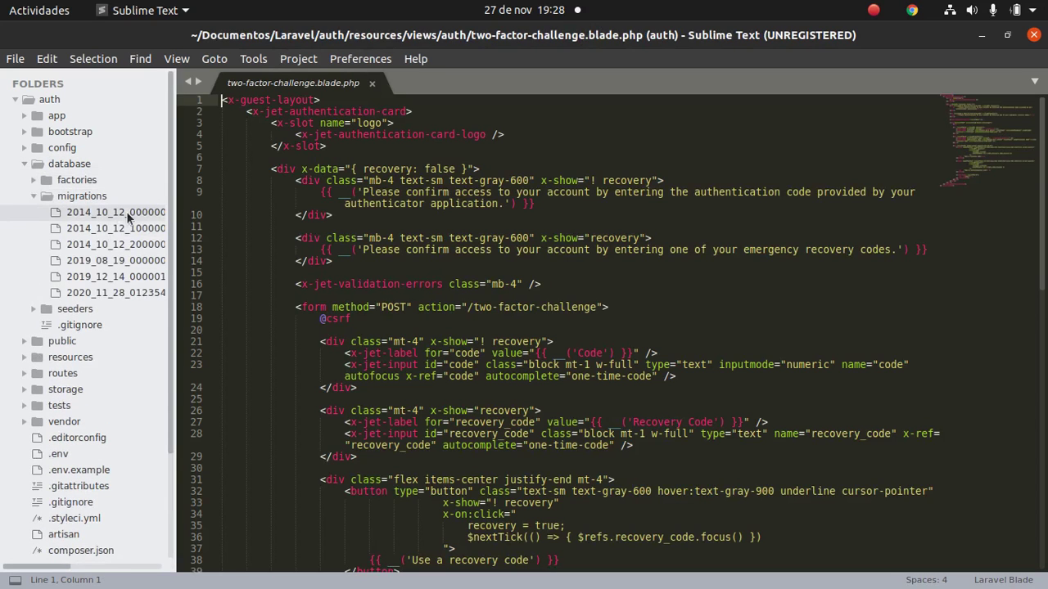
left_click(126, 211)
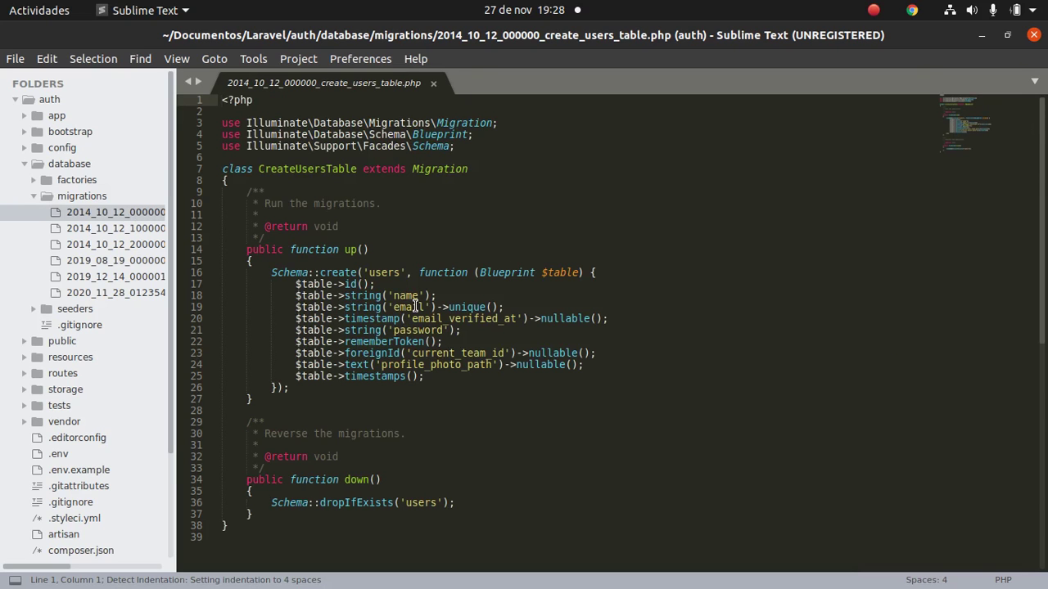
left_click(381, 295)
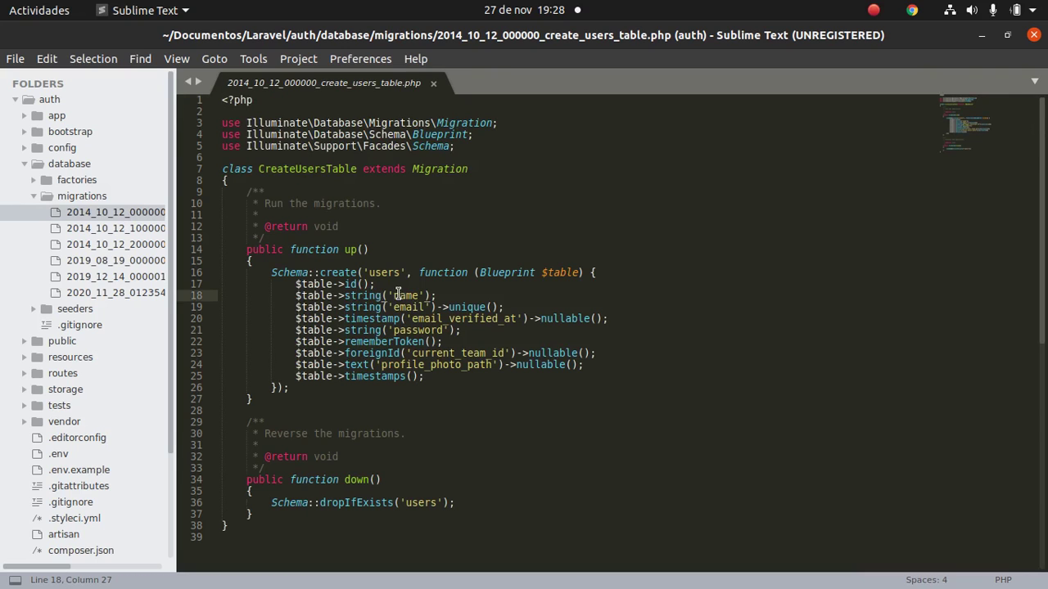
left_click(405, 306)
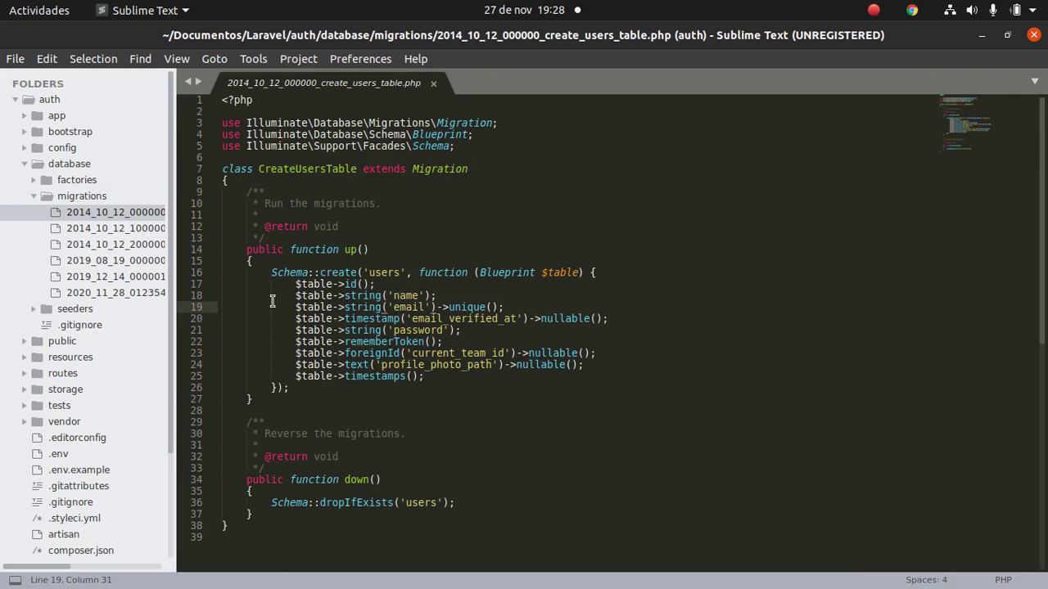
left_click(26, 165)
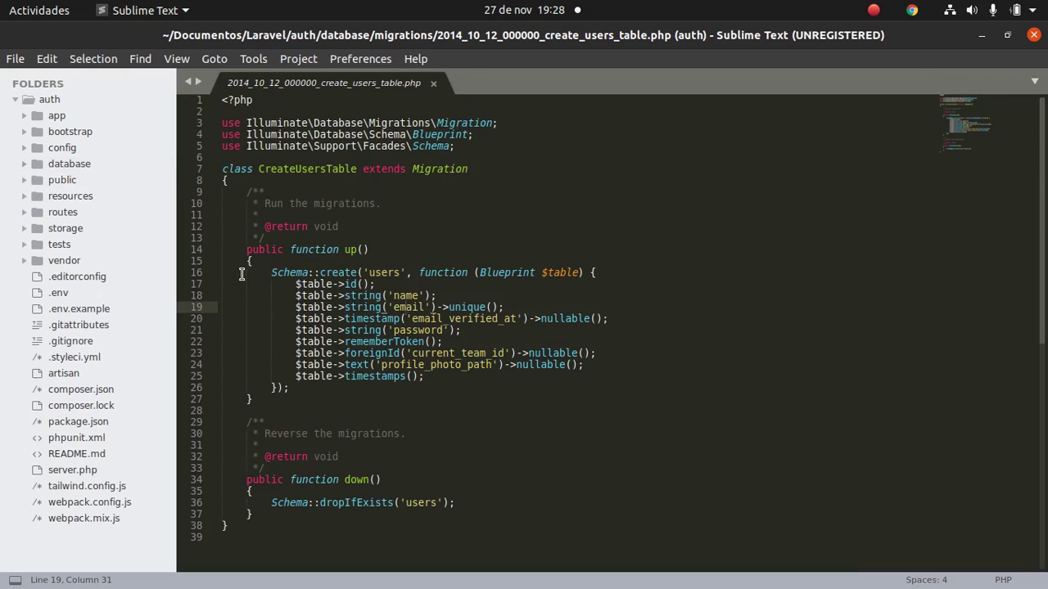
mouse_move(311, 584)
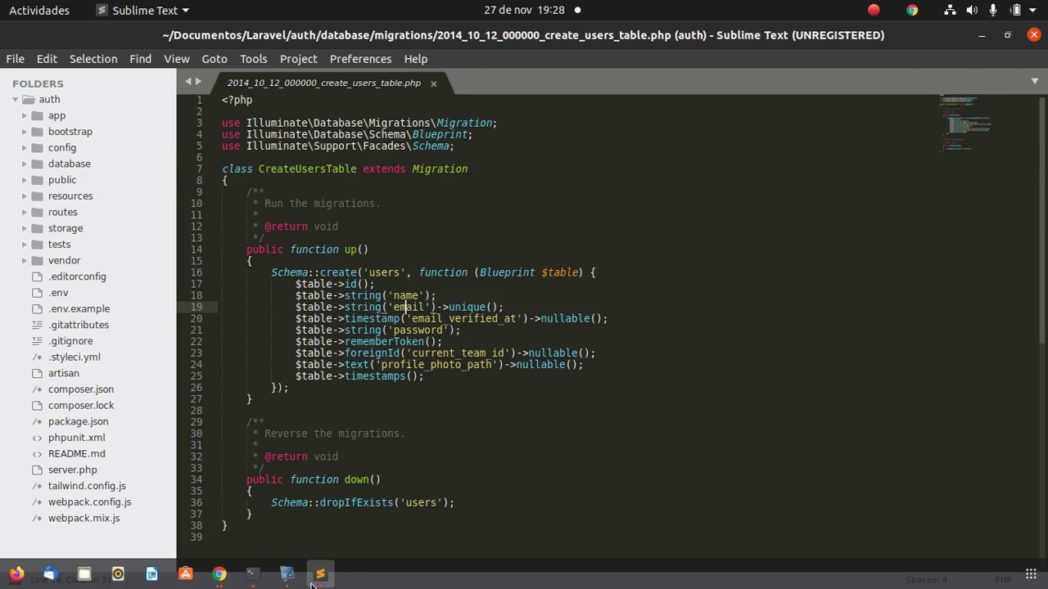
left_click(256, 582)
Run php artisan migrate to create users, password_resets, failed_jobs, personal_access_tokens and sessions tables.
type("php artisa")
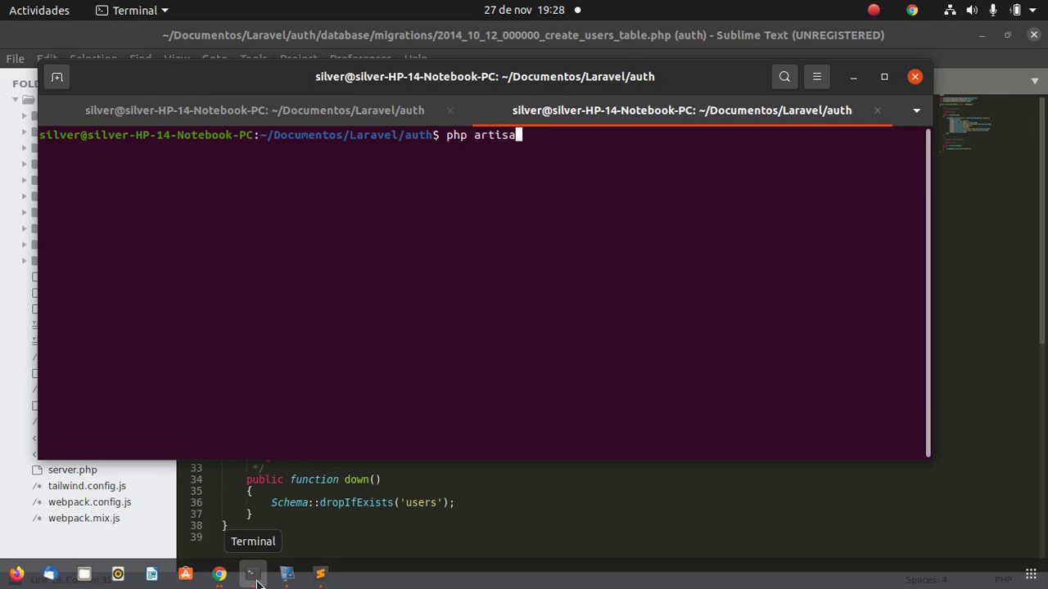
type("n migrate")
key("Return")
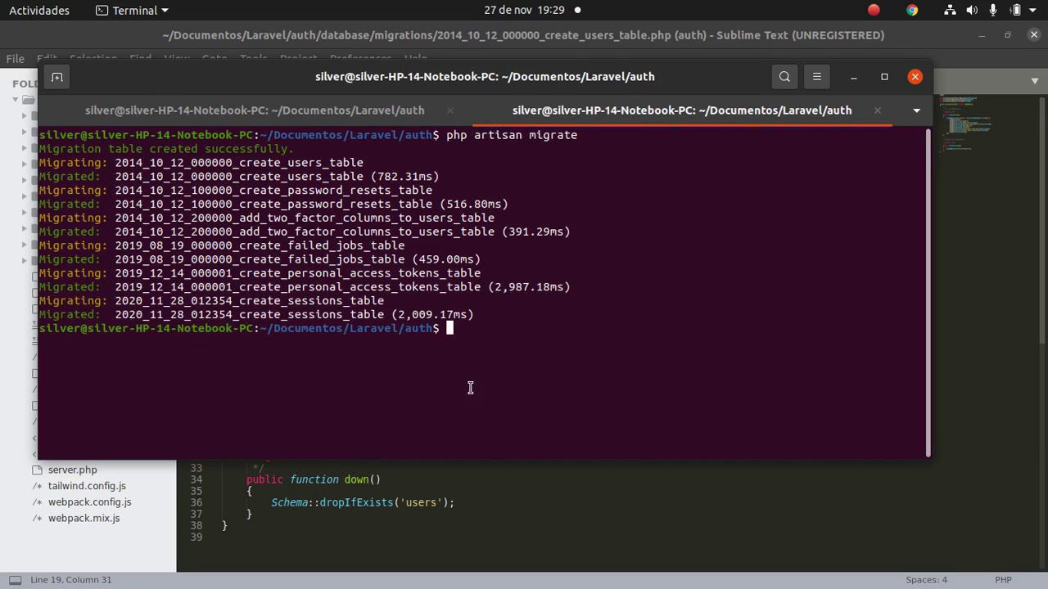
mouse_move(316, 583)
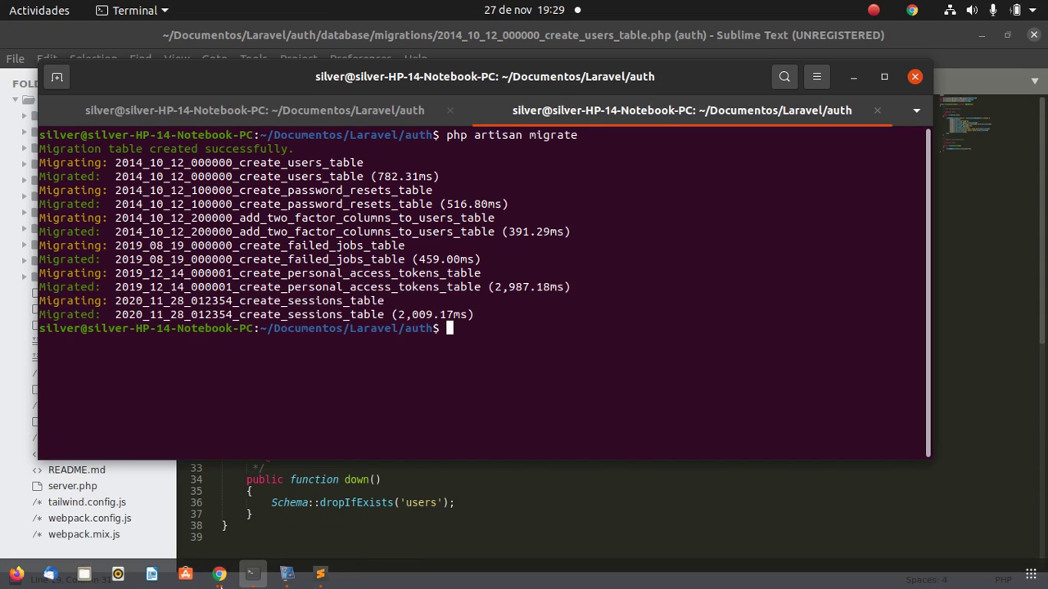
left_click(219, 573)
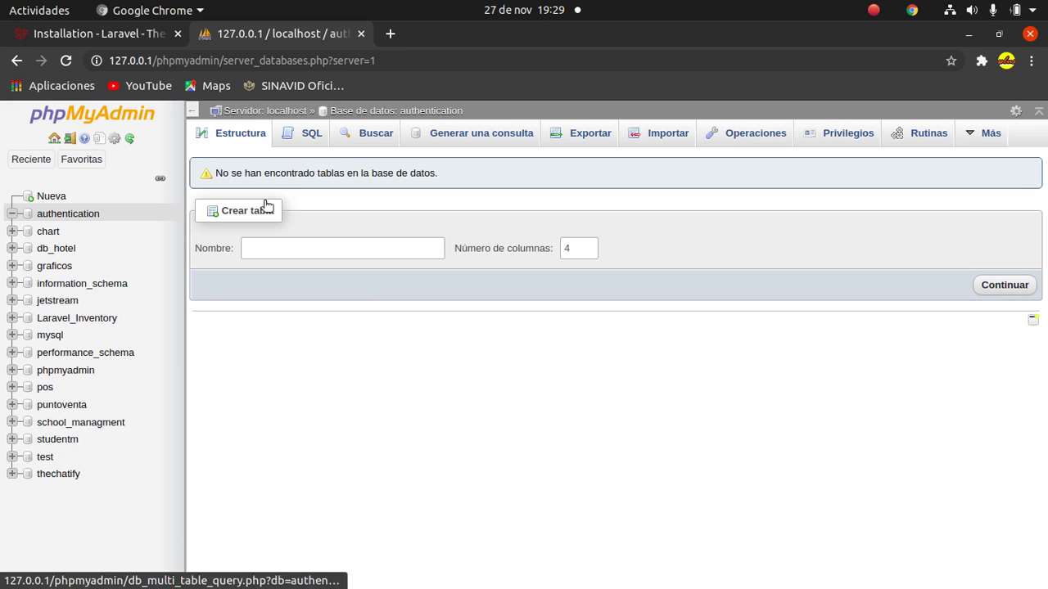
Browse the authentication database's users table, confirming its columns and no rows, then return to the terminal.
left_click(83, 216)
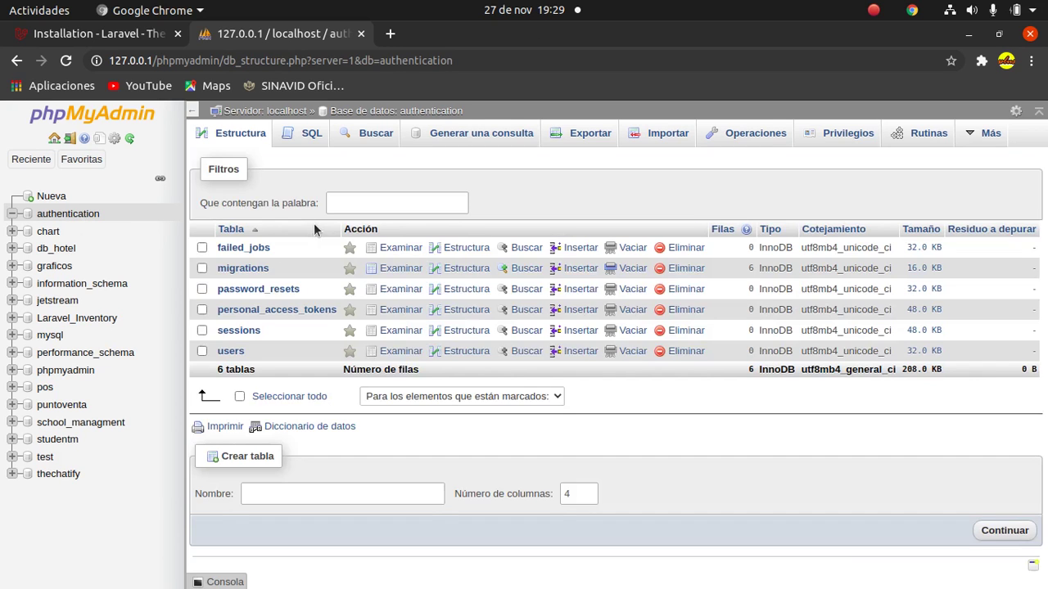
left_click(231, 355)
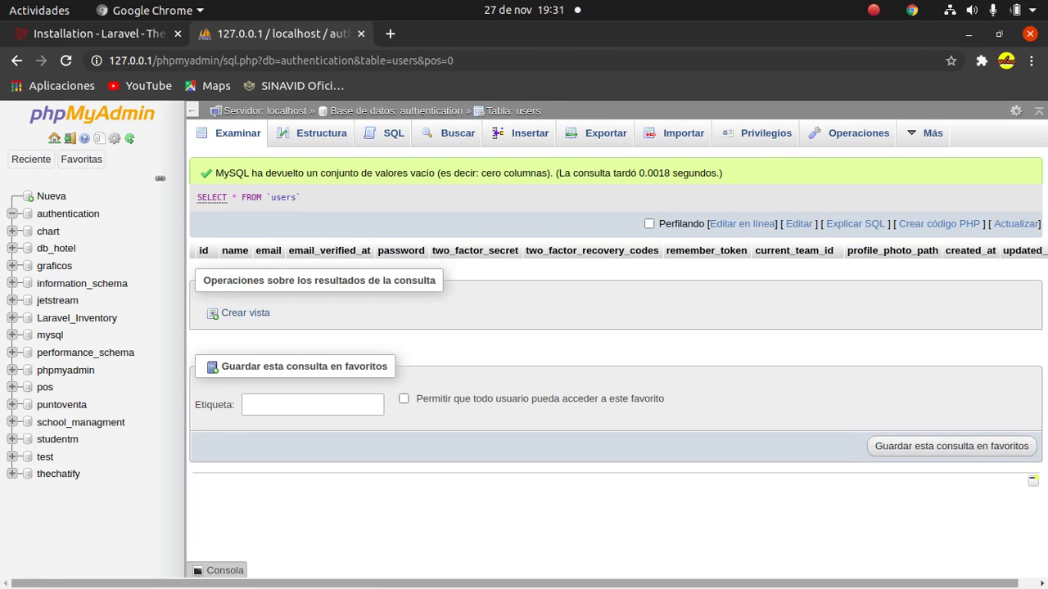
mouse_move(375, 586)
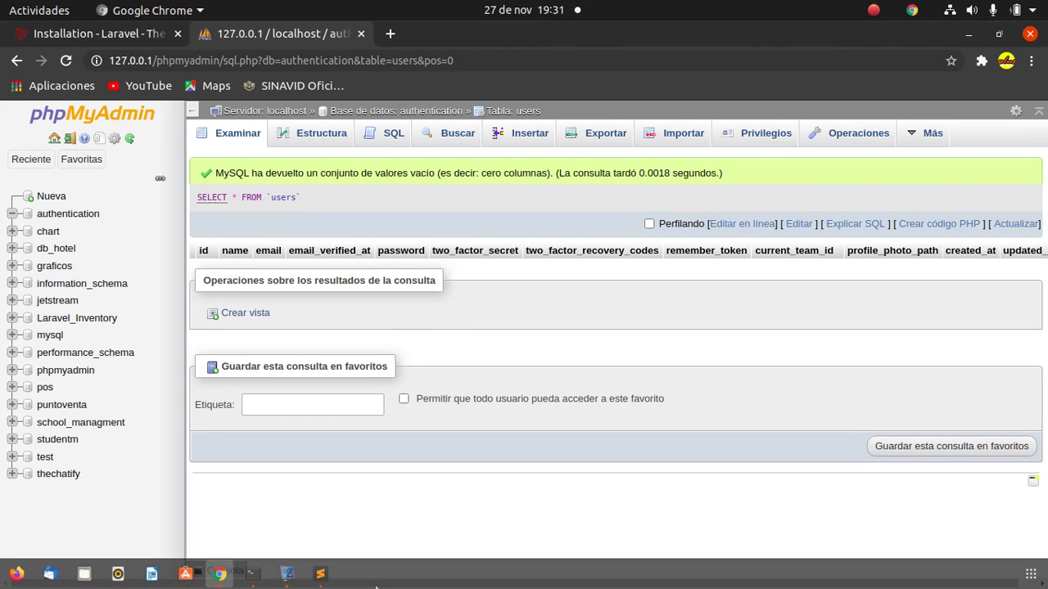
left_click(248, 583)
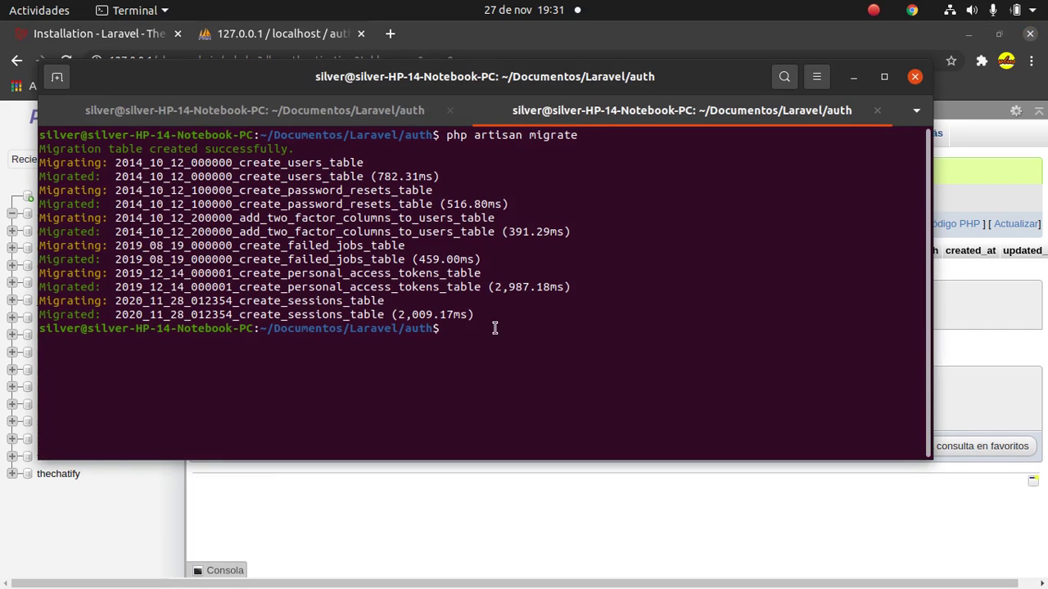
type("php artisan serve")
key("Return")
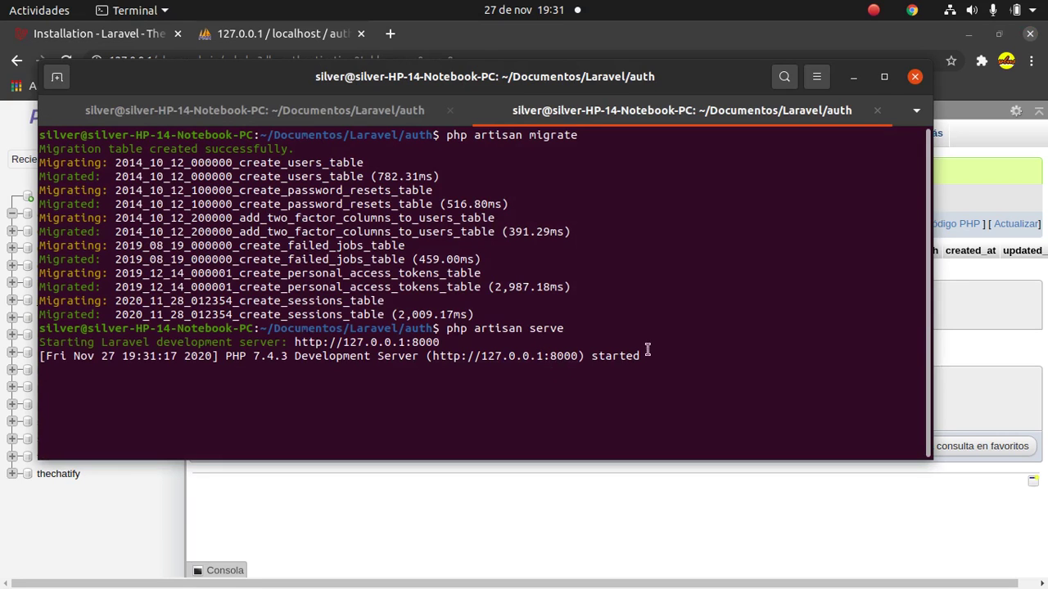
key("alt+Tab")
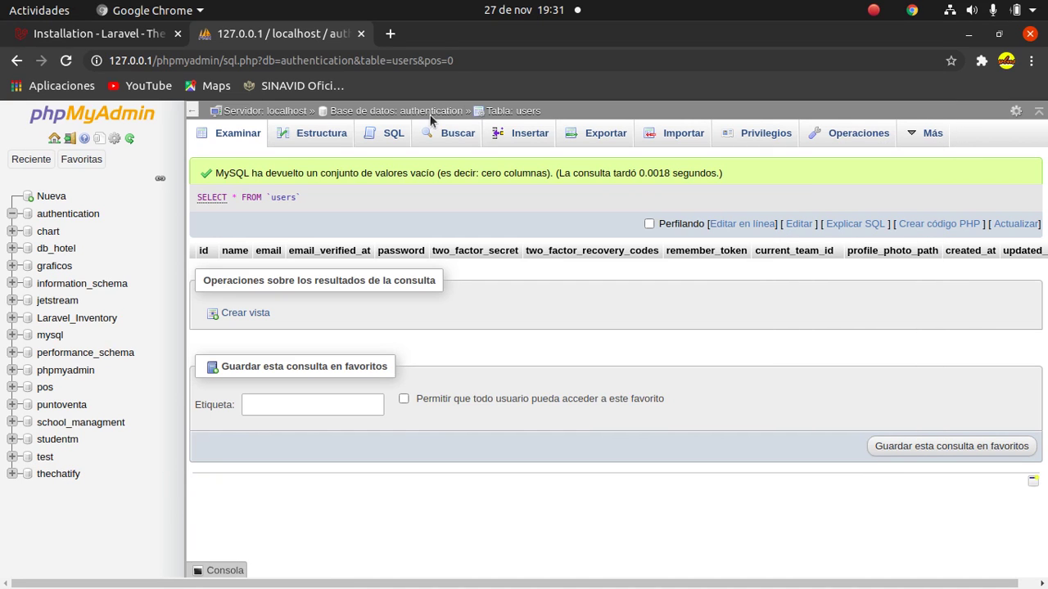
Load the Laravel v8.16.1 welcome page at 127.0.0.1:8000 in a new tab, dismissing the Translate prompt.
left_click(390, 37)
type("127.0.0.1:8000")
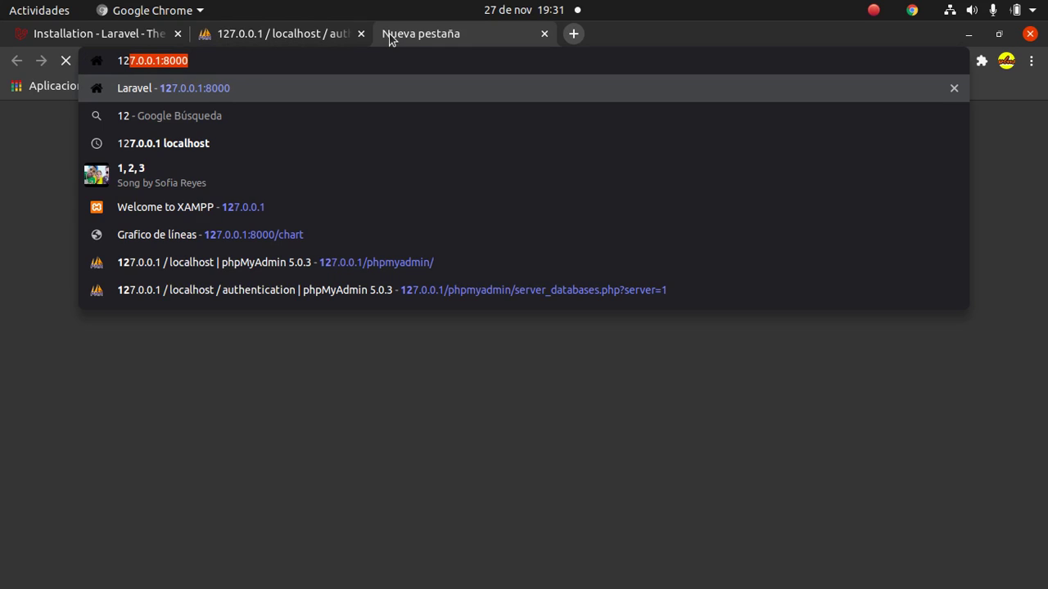
key("Return")
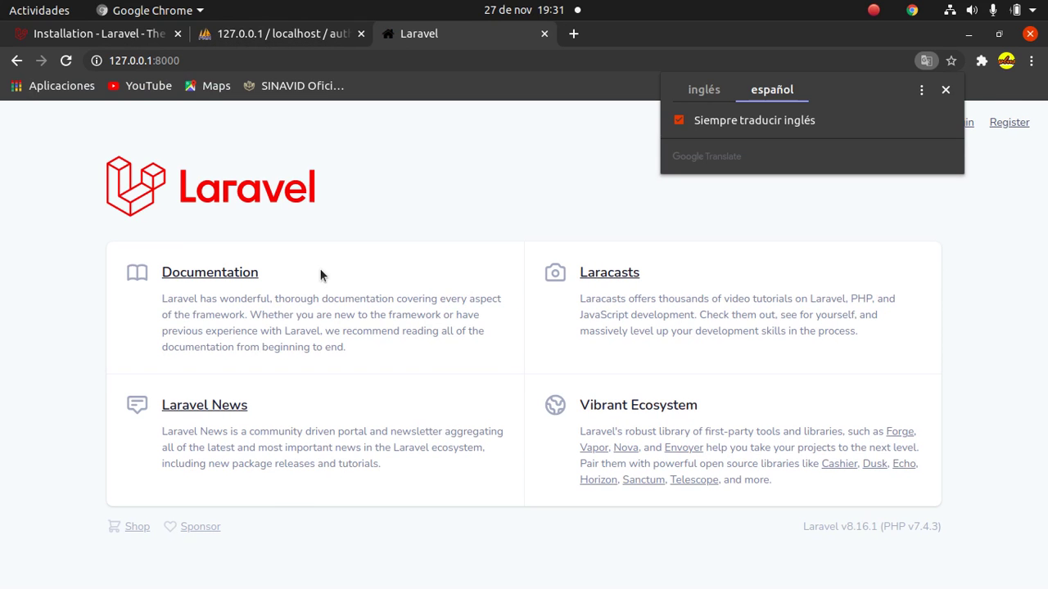
left_click(945, 90)
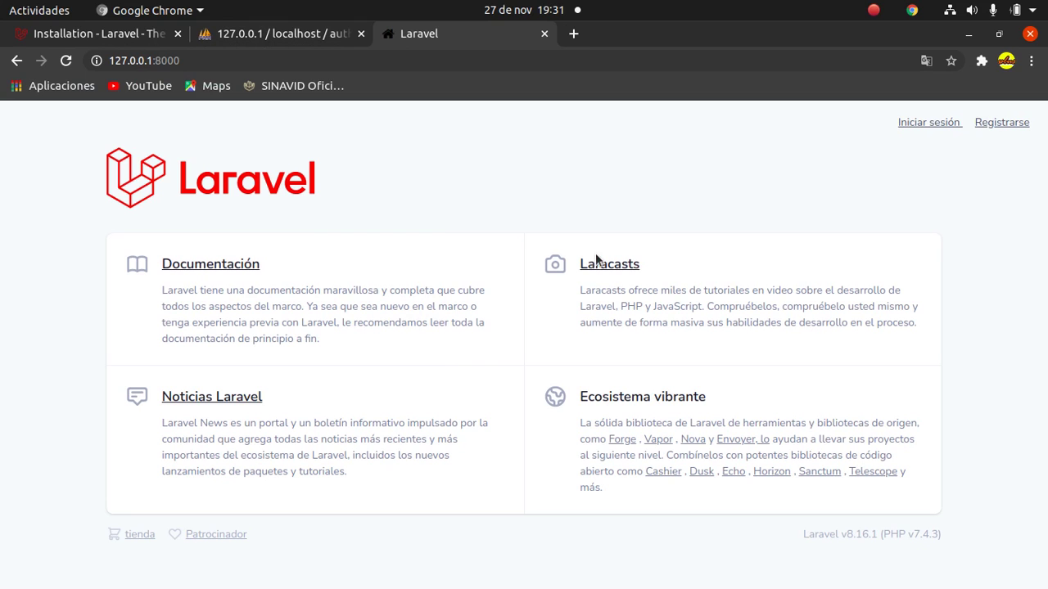
mouse_move(387, 587)
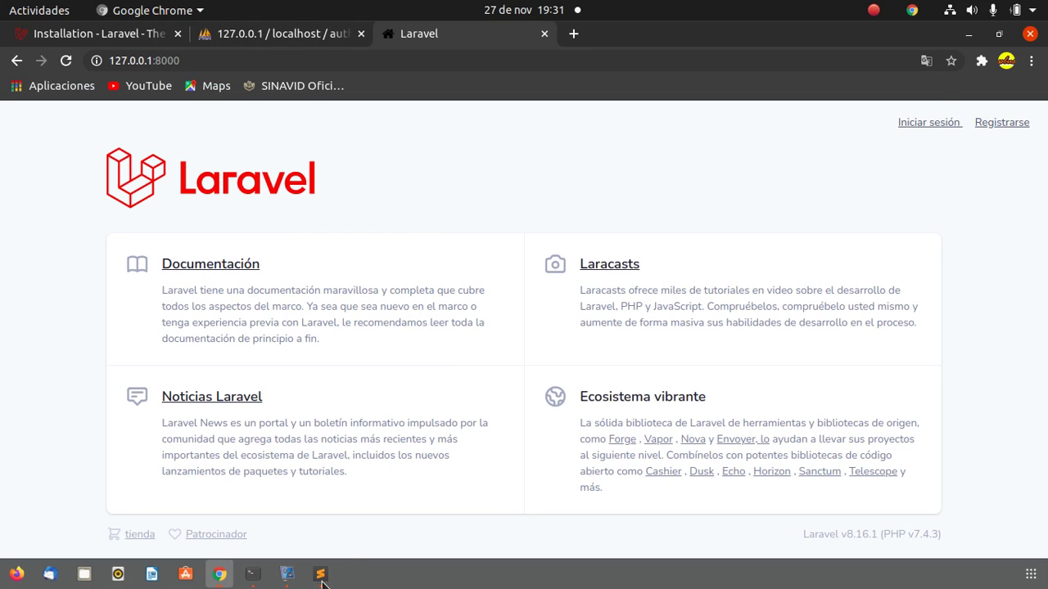
left_click(256, 580)
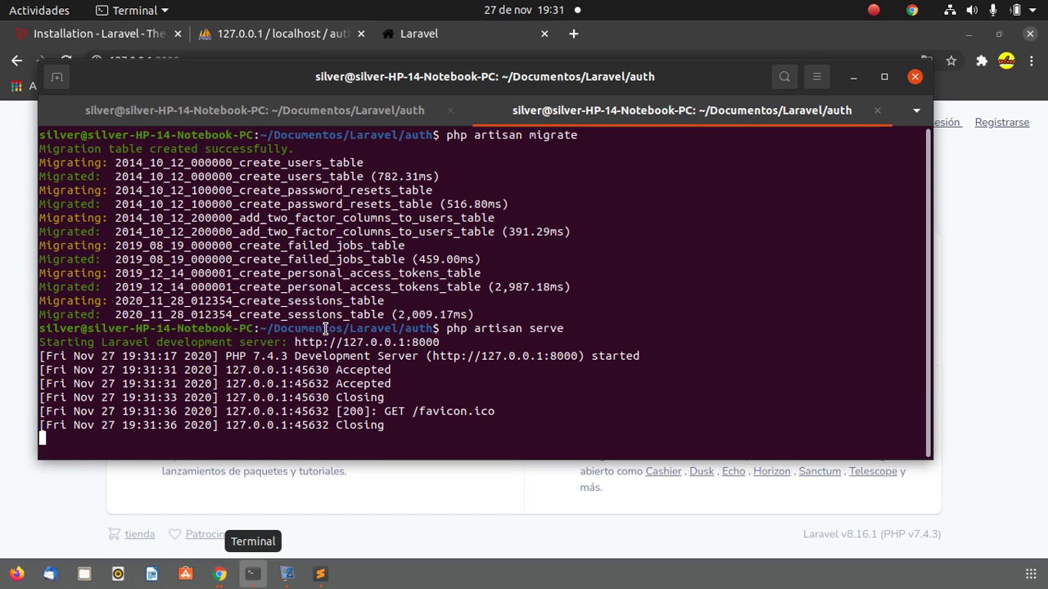
Review the first terminal session's npm install output and the failed npm run dev ELIFECYCLE error.
left_click(246, 113)
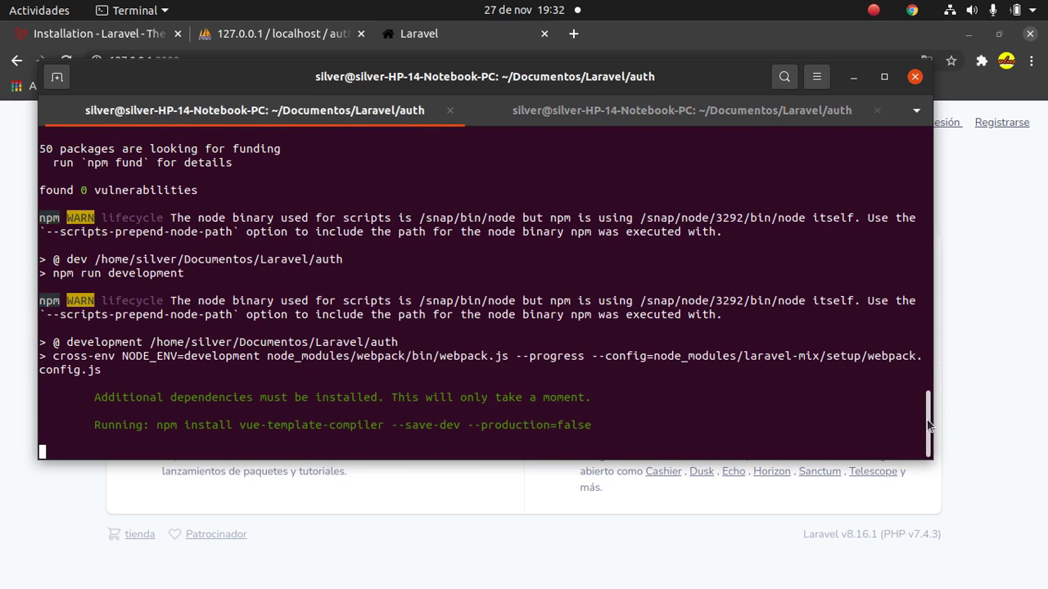
left_click_drag(927, 416, 926, 358)
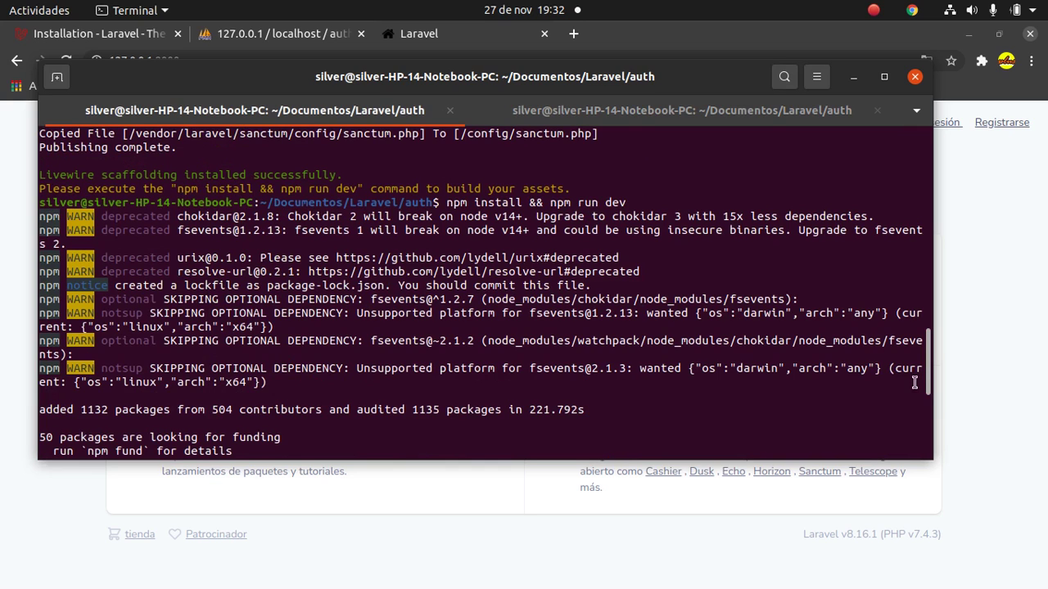
left_click_drag(927, 381, 930, 453)
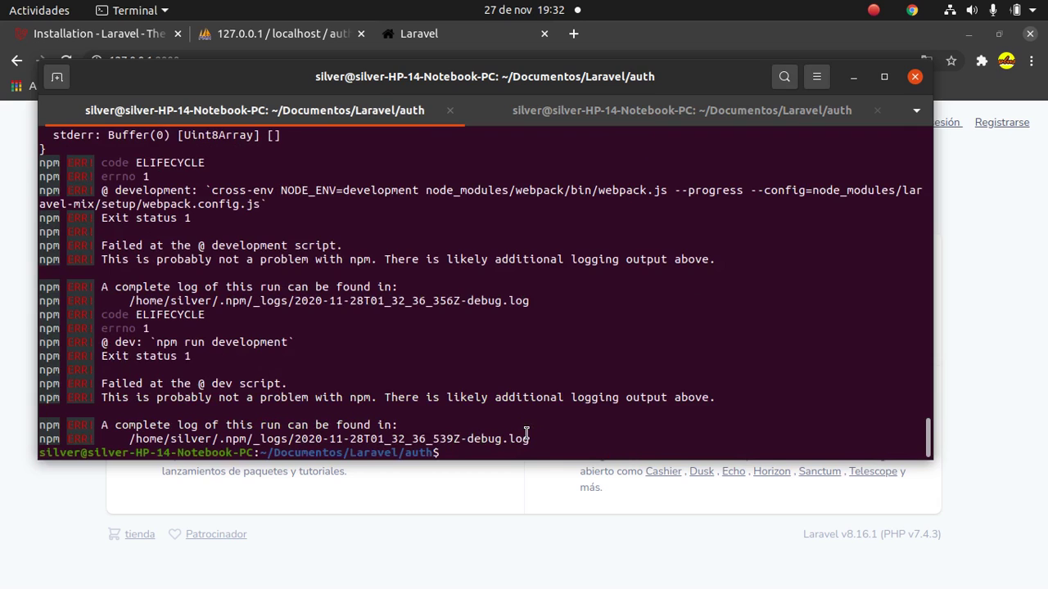
Run npm run watch so Laravel Mix builds /css/app.css and /js/app.js successfully.
type("npm run watch")
key("Return")
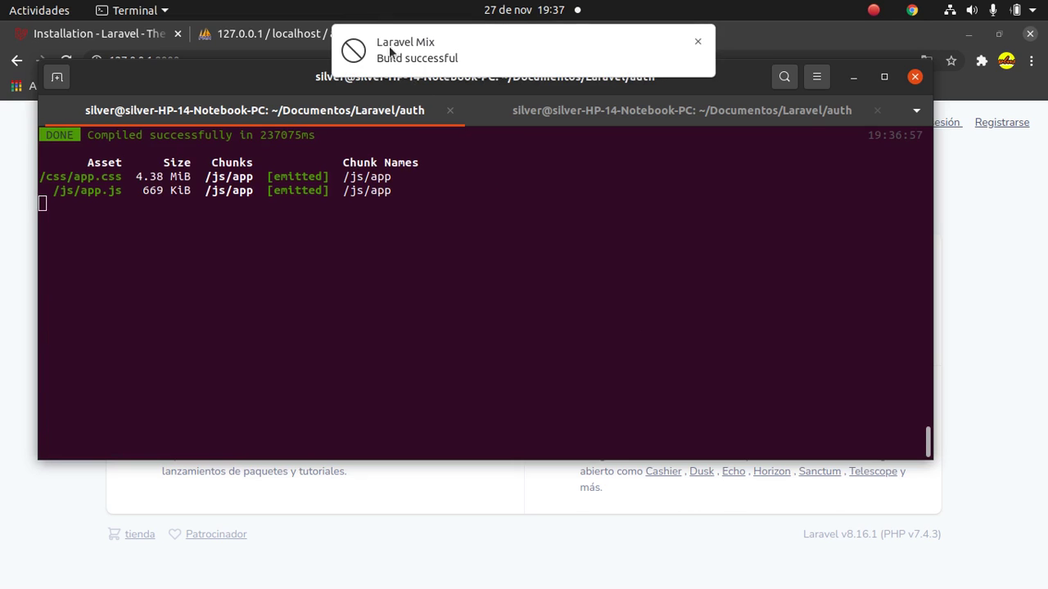
left_click(483, 93)
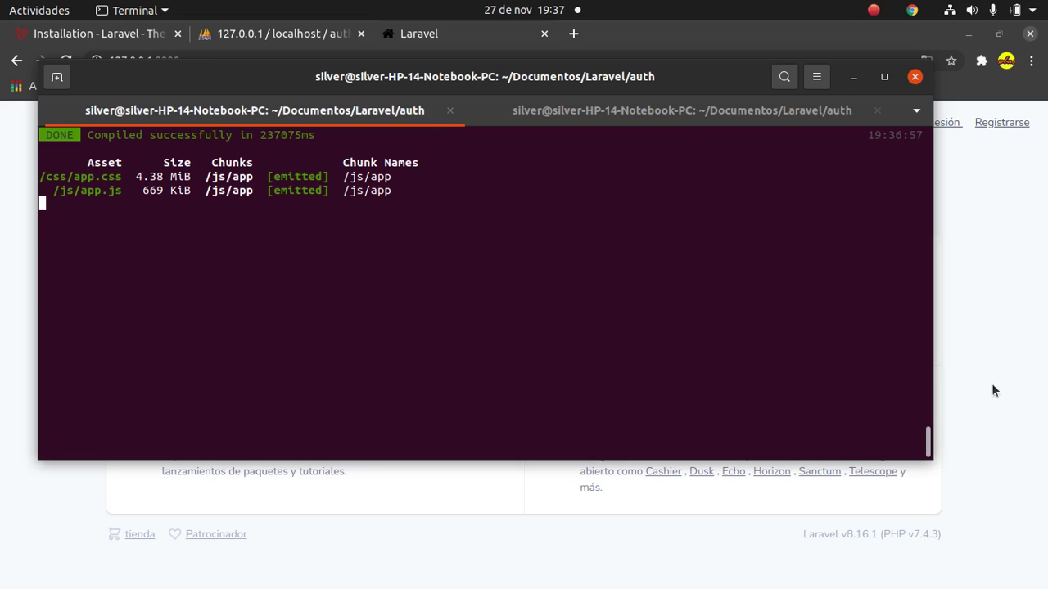
Reload the Laravel welcome page in Chrome and go to its registration page.
left_click(1028, 388)
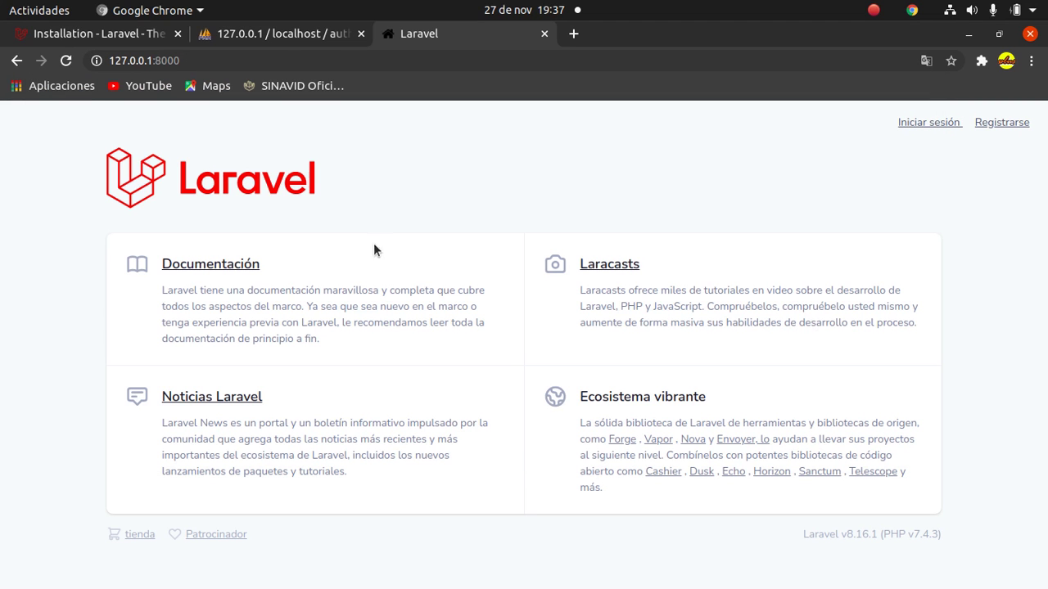
left_click(70, 68)
left_click(1008, 125)
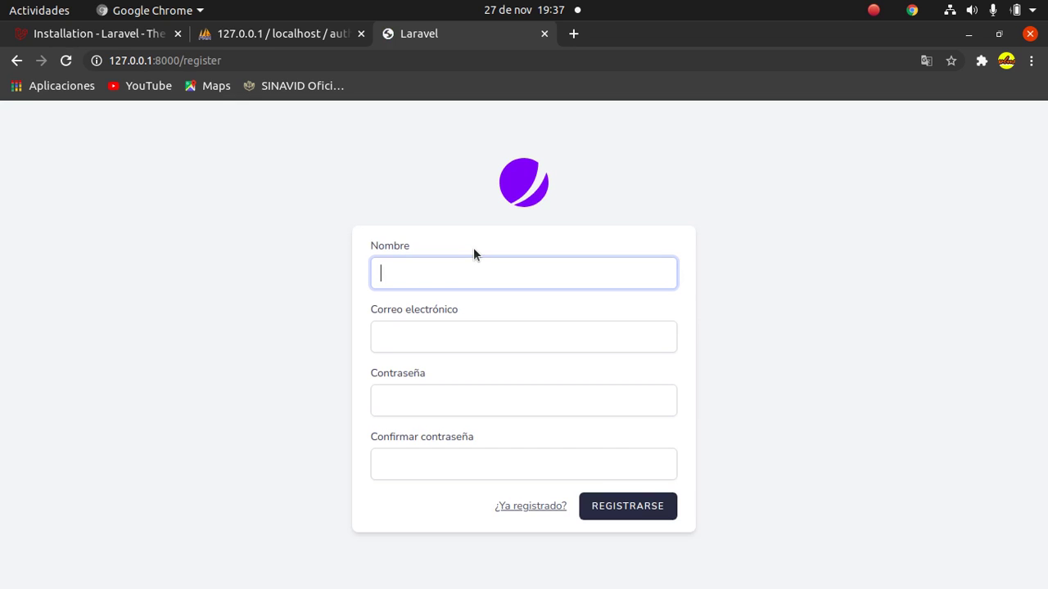
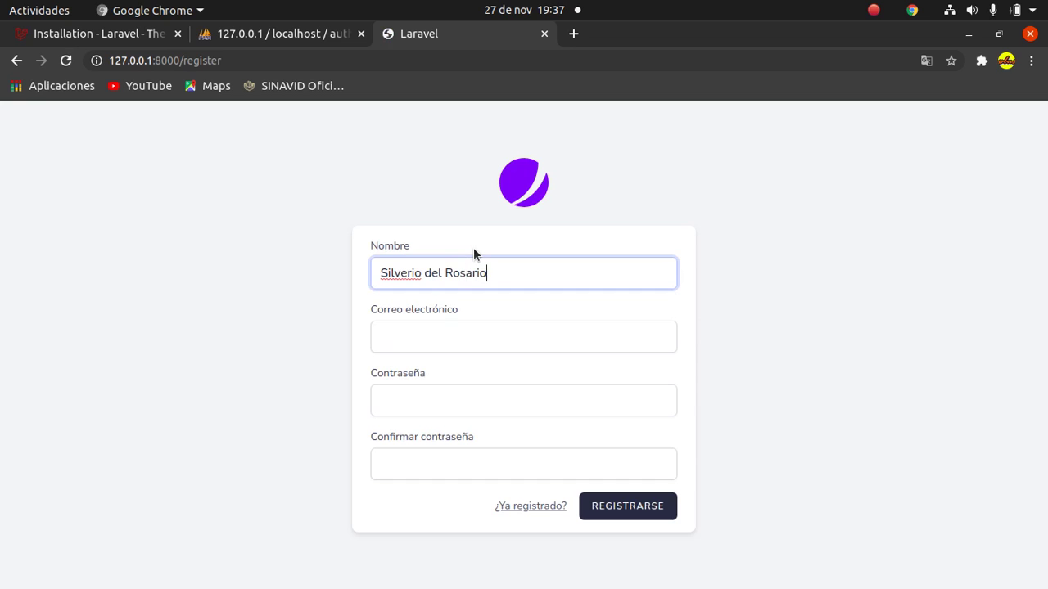
Register with the user's full name, e-mail address and a confirmed password via REGISTRARSE.
key("Tab")
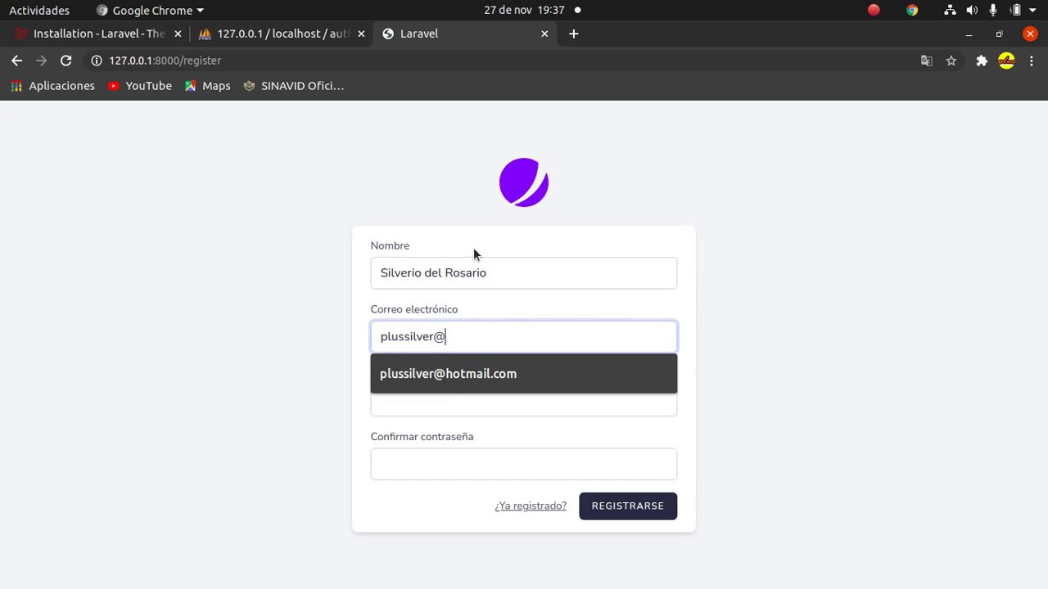
key("Tab")
type("********")
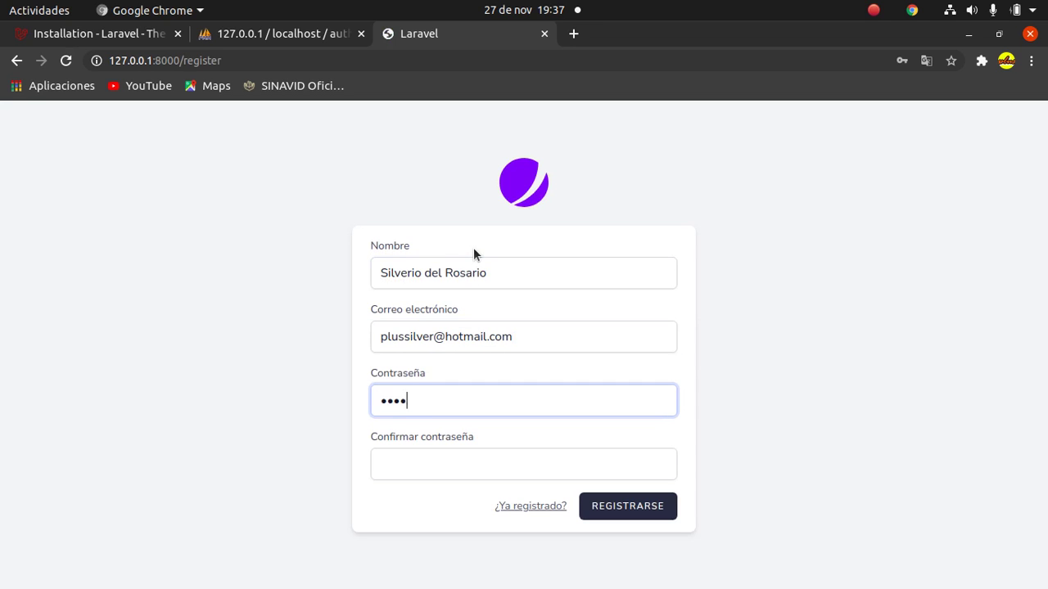
left_click(480, 458)
type("*******")
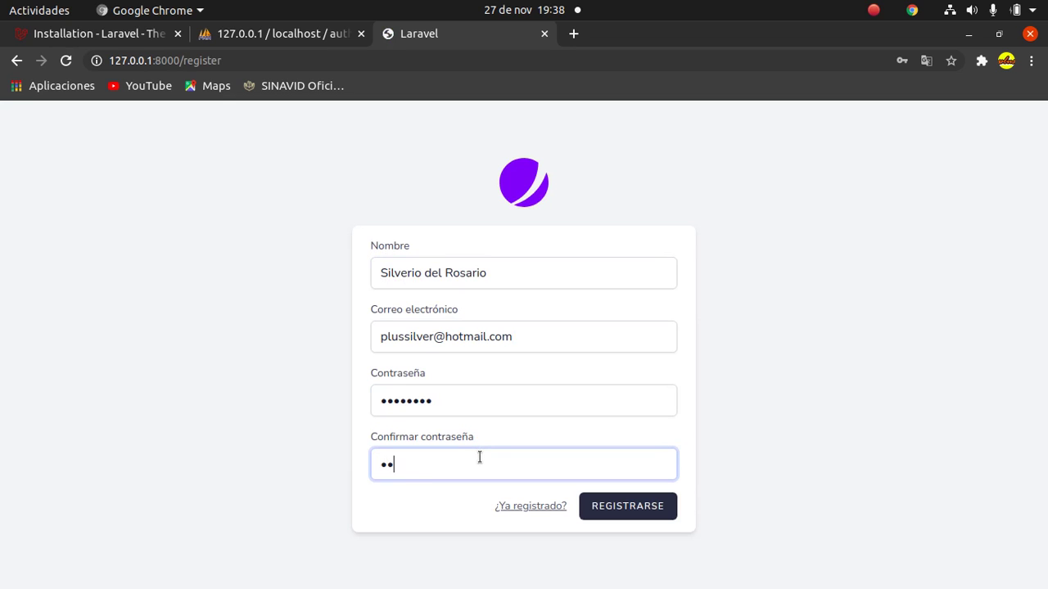
type("*")
left_click(625, 508)
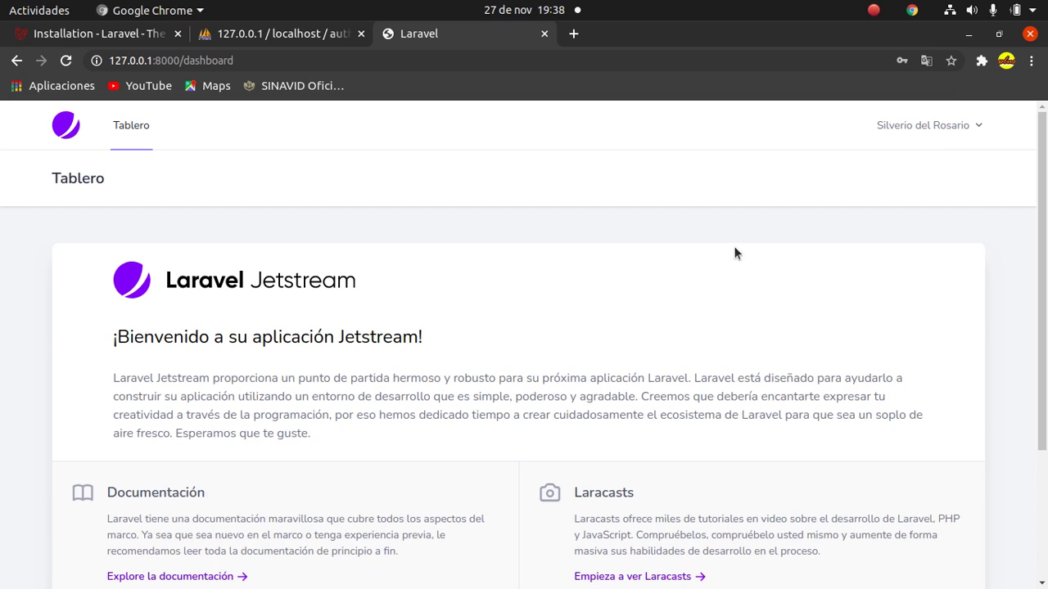
Look through the account's Perfil page and its password fields, then log out via Cerrar sesión.
left_click(981, 127)
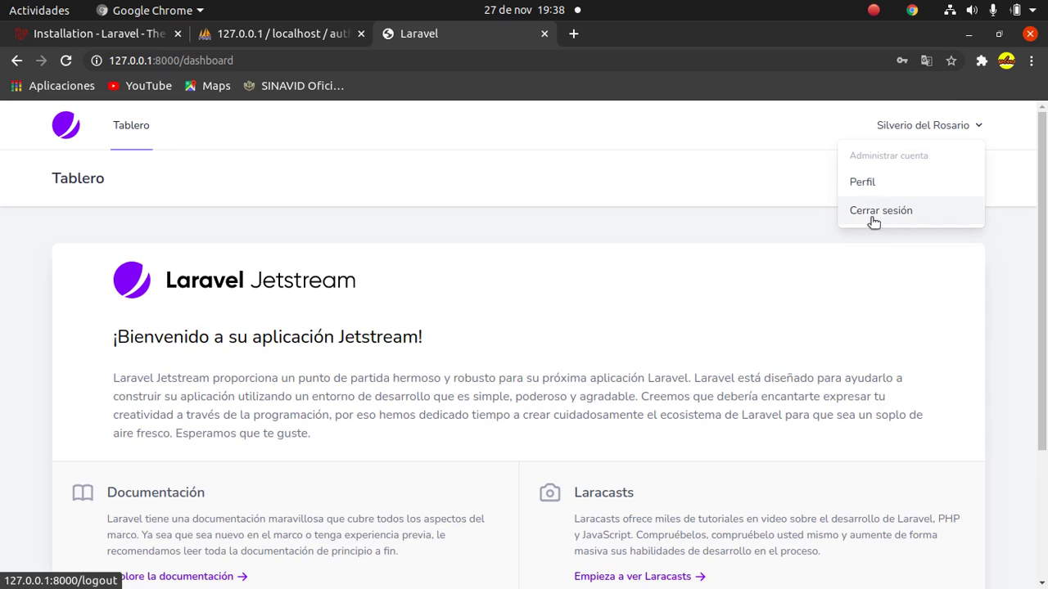
left_click(865, 187)
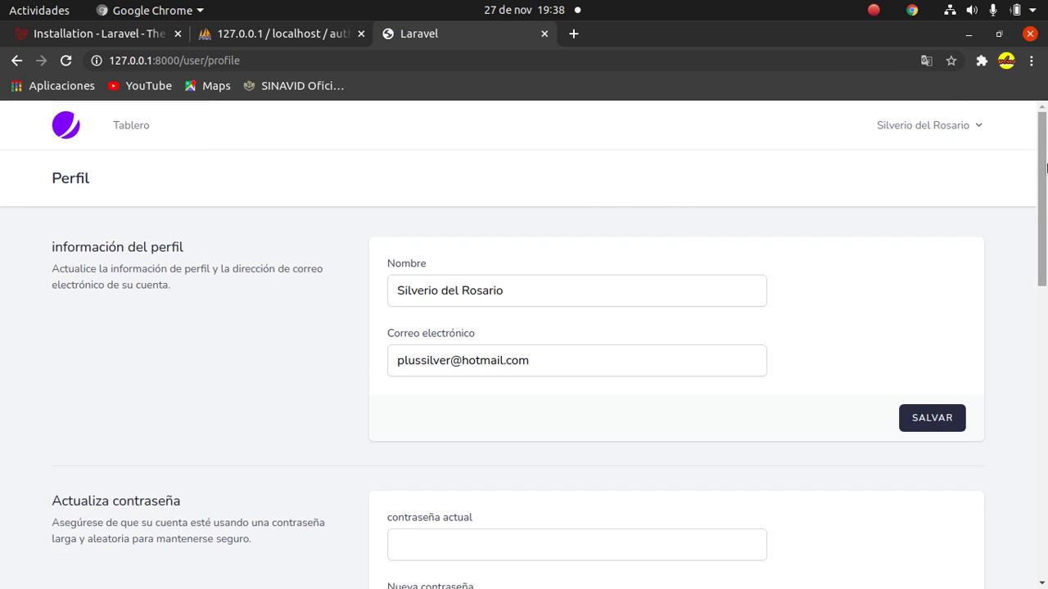
left_click_drag(1046, 167, 1045, 279)
left_click(536, 248)
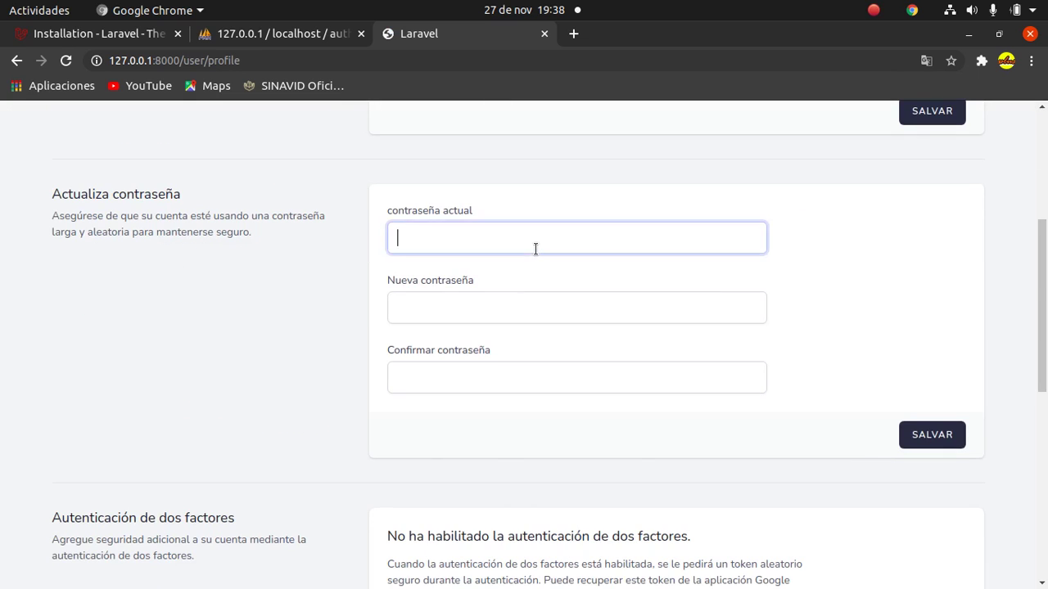
left_click(521, 312)
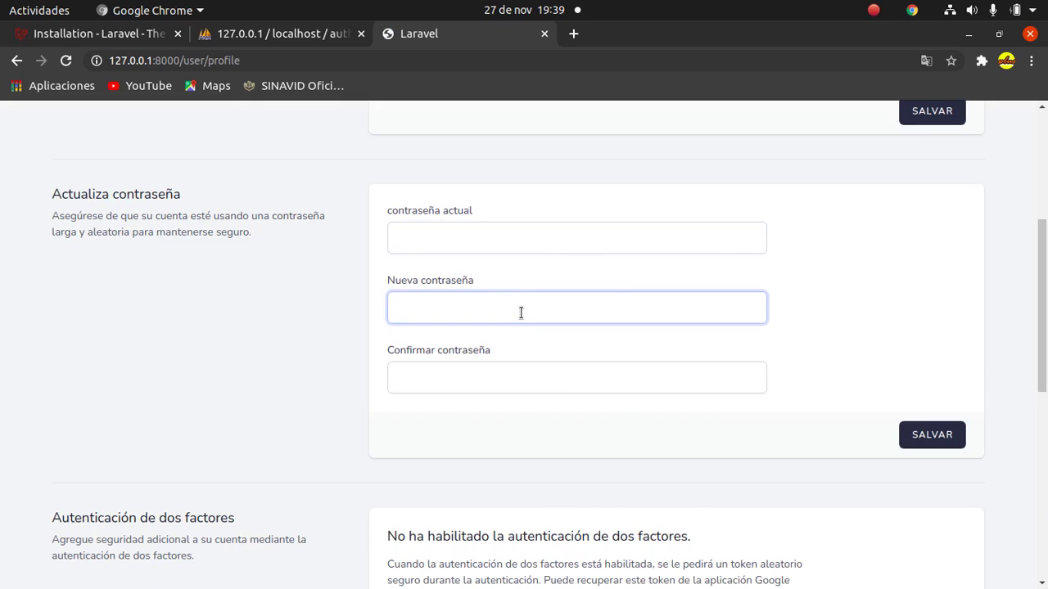
left_click_drag(1045, 278, 1045, 168)
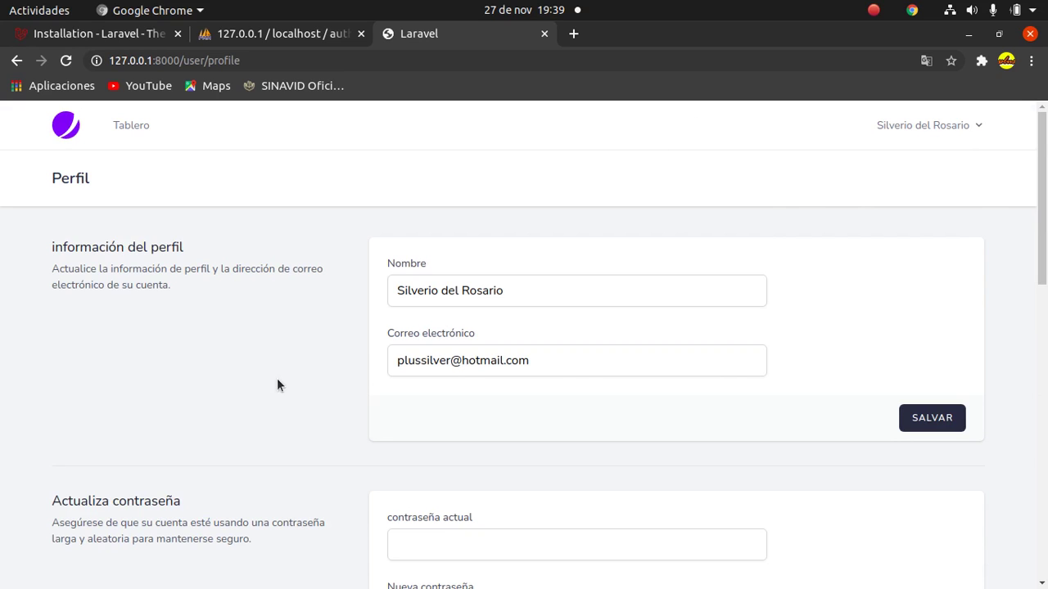
left_click(924, 125)
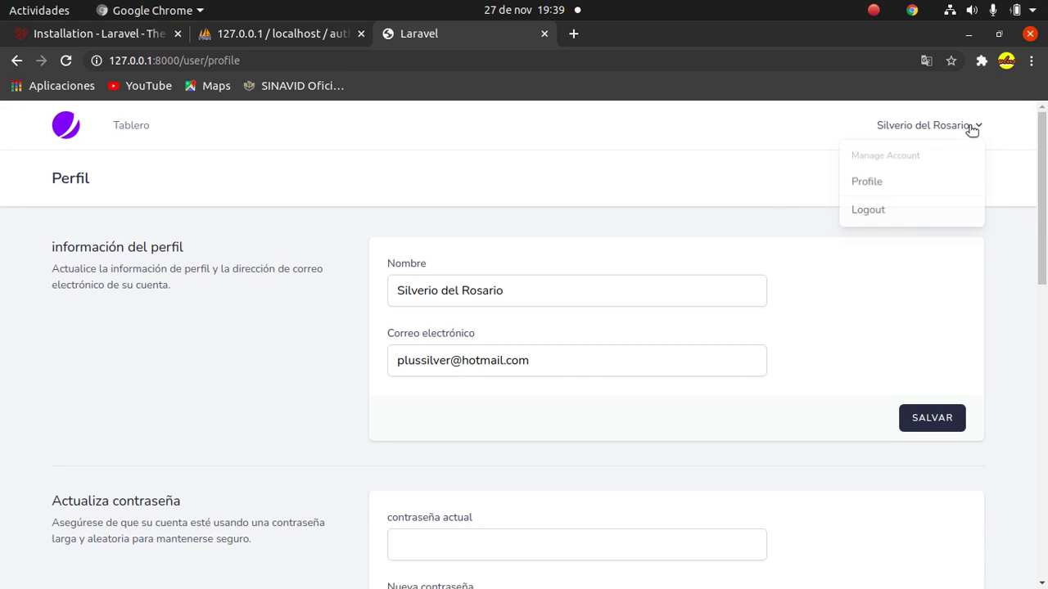
left_click(872, 212)
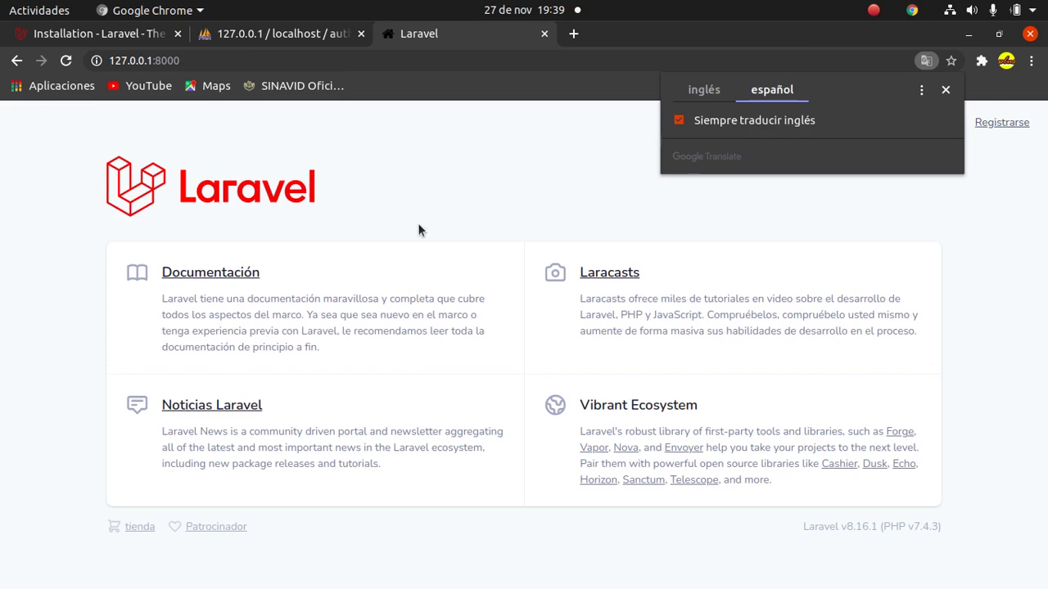
Log in with the saved e-mail and the account password, then switch to the phpMyAdmin tab.
left_click(941, 205)
left_click(930, 125)
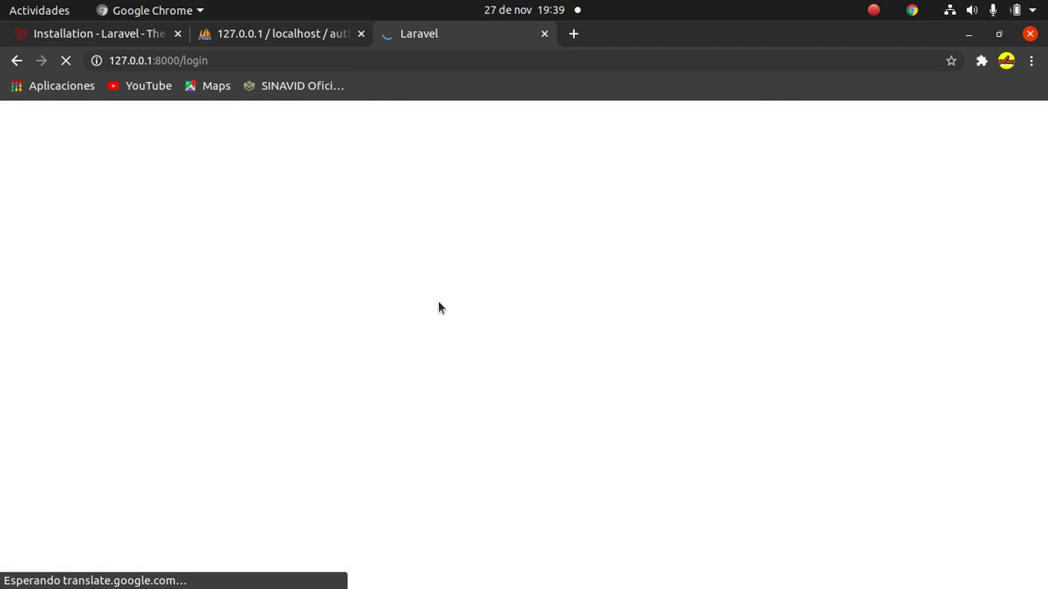
left_click(453, 321)
left_click(449, 359)
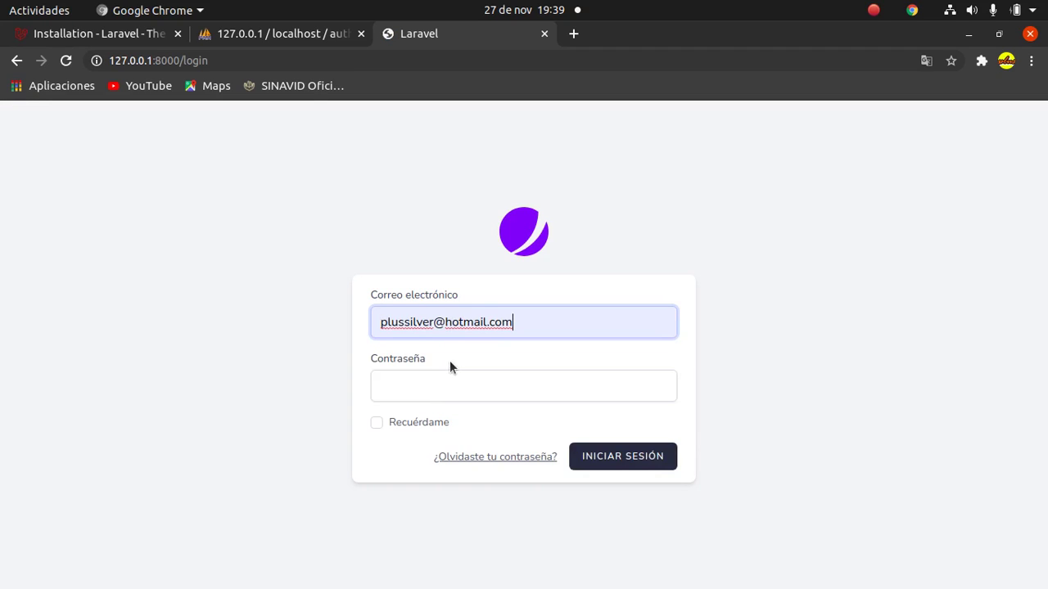
left_click(450, 380)
type("•••••••")
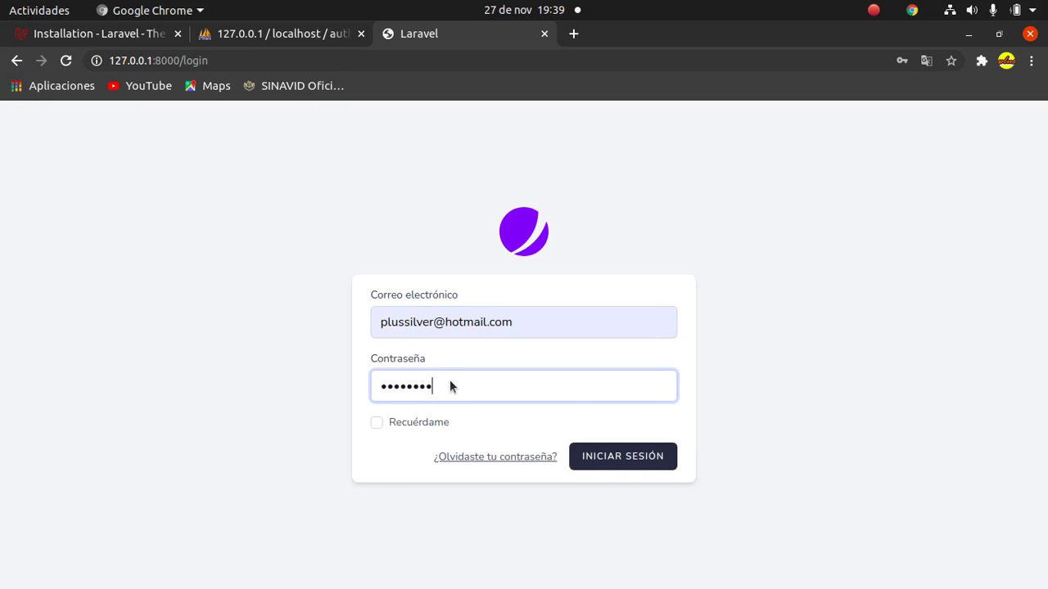
key("Return")
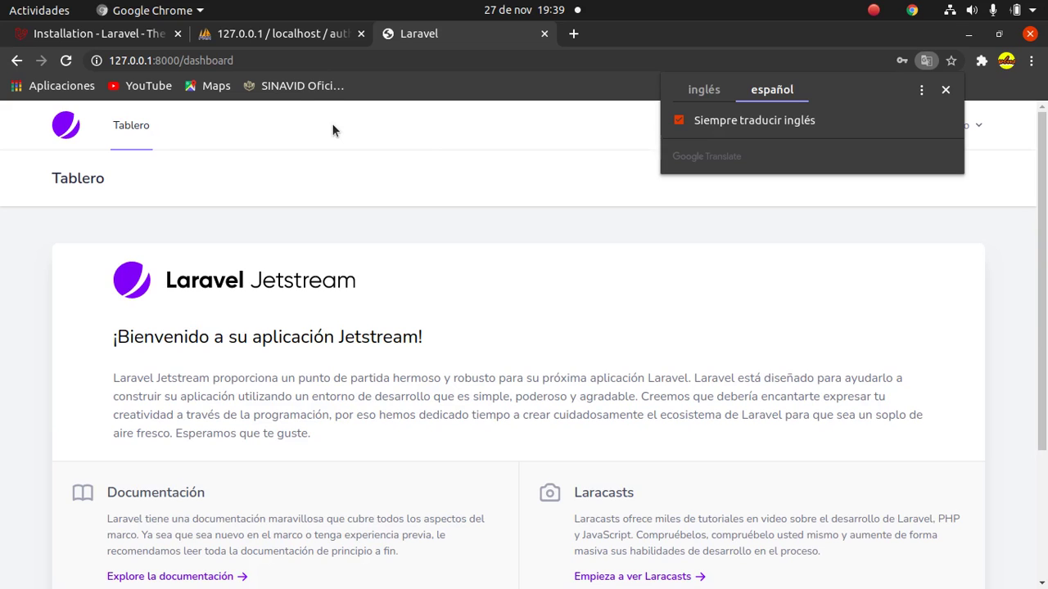
left_click(258, 37)
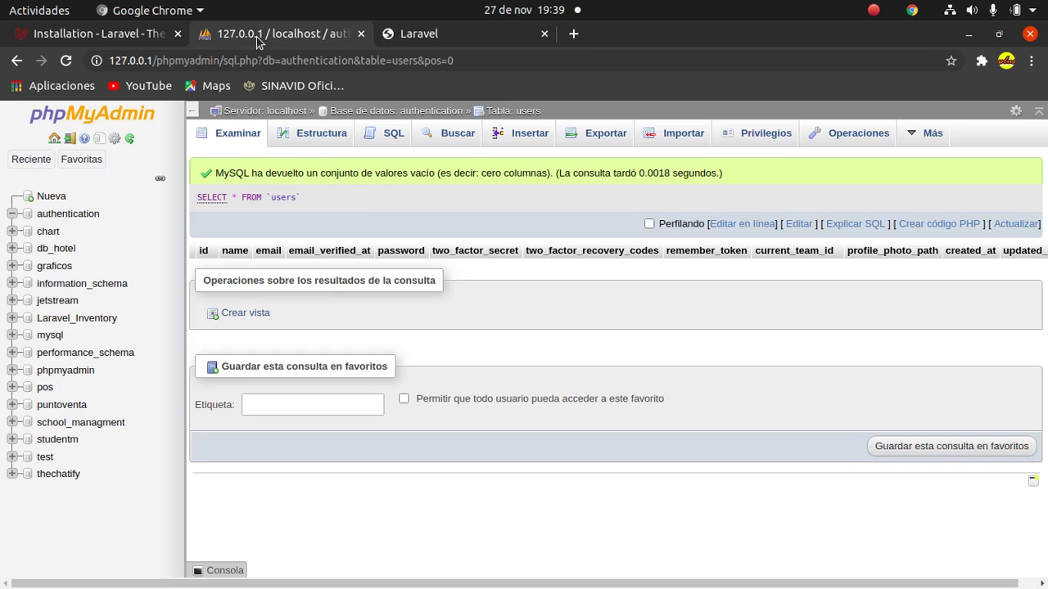
Check the new user row in the authentication users table, then choose Cerrar sesión in the Laravel app.
left_click(96, 215)
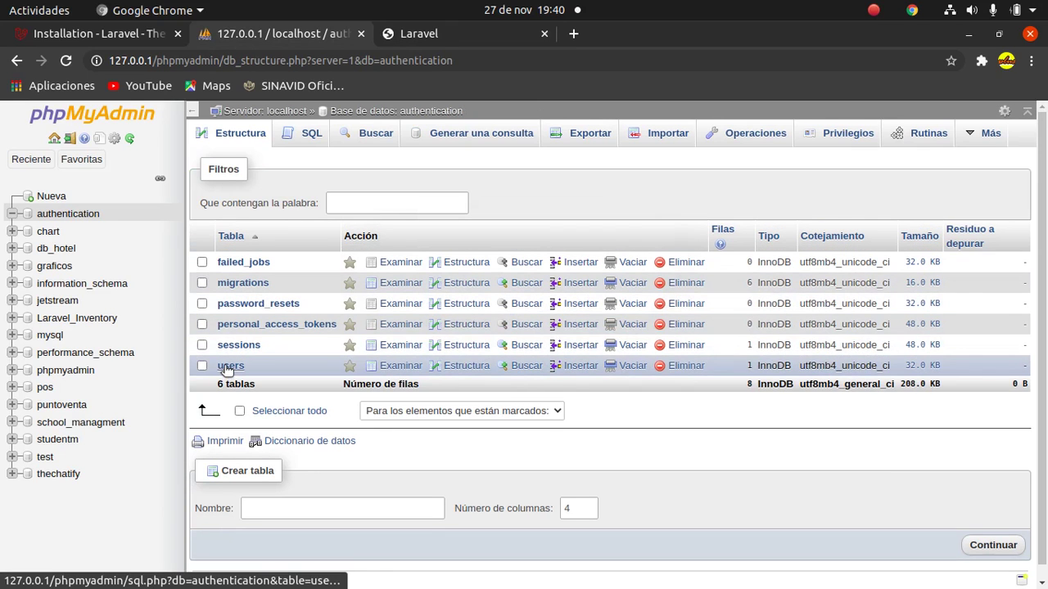
left_click(229, 369)
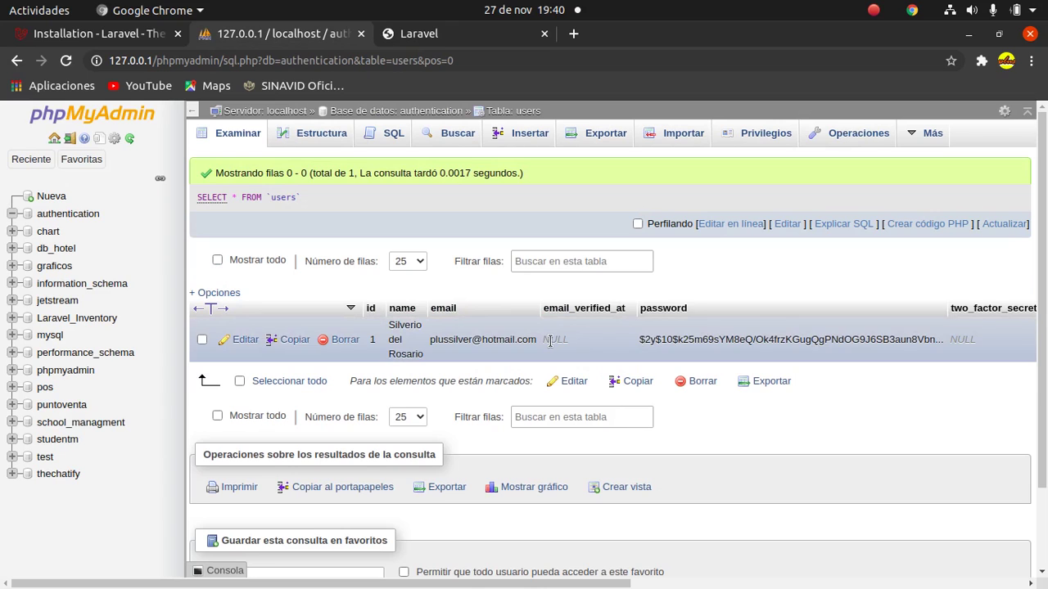
left_click(470, 34)
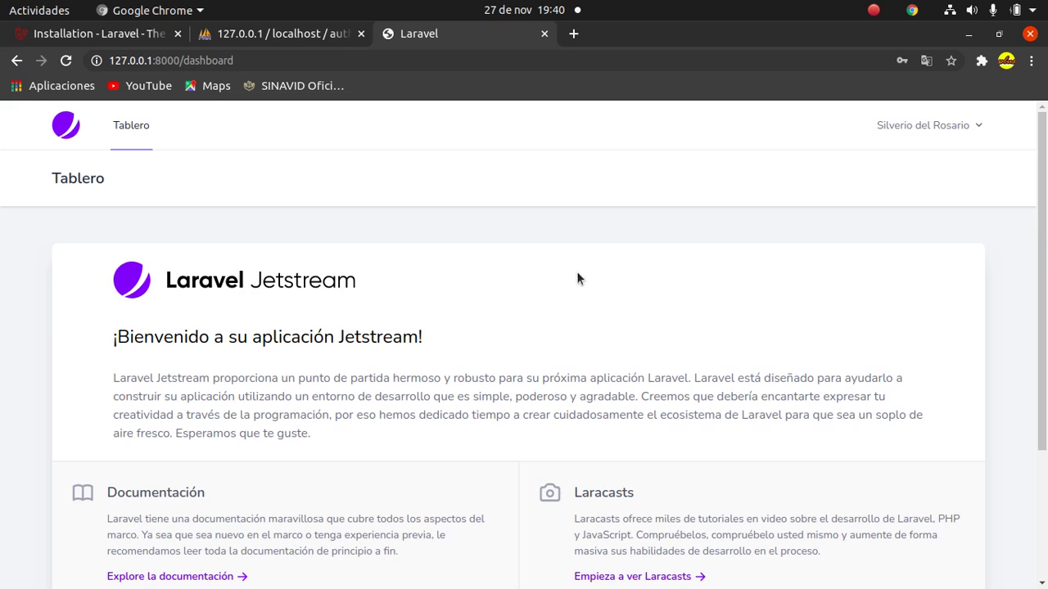
left_click(973, 124)
left_click(880, 211)
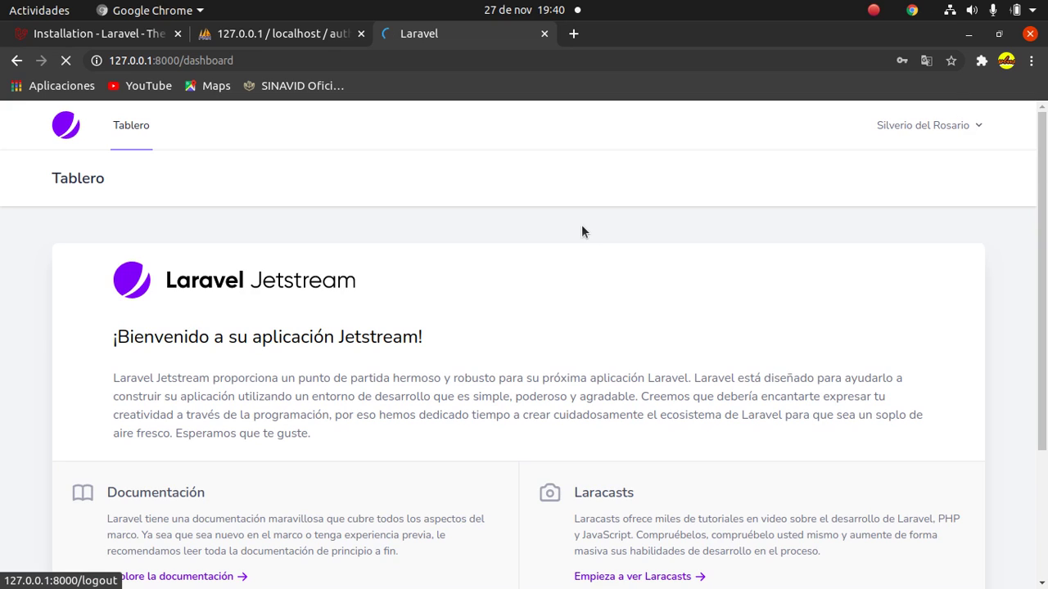